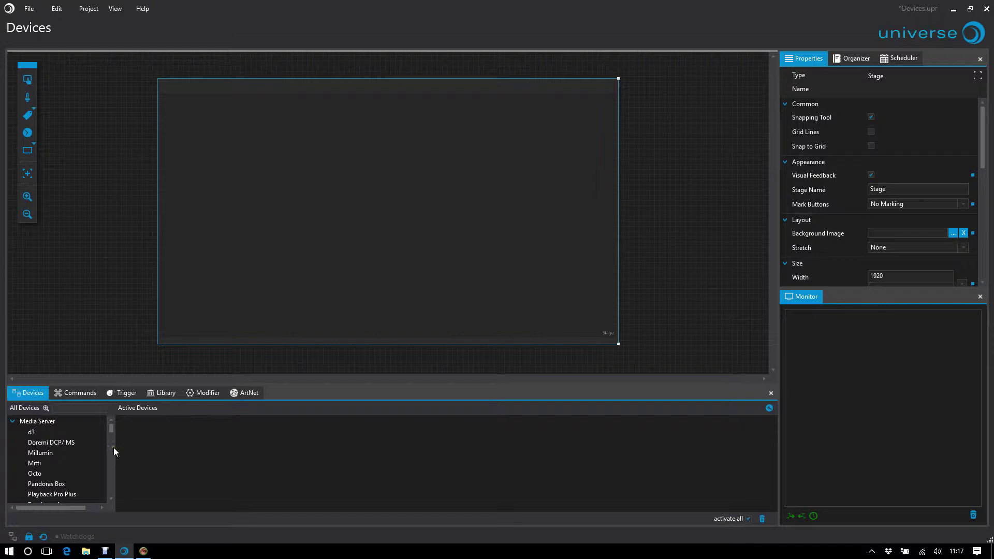
Add the d3 and Ventuz media servers to the active devices.
mouse_move(111, 426)
mouse_down()
mouse_move(110, 460)
mouse_move(116, 423)
mouse_up()
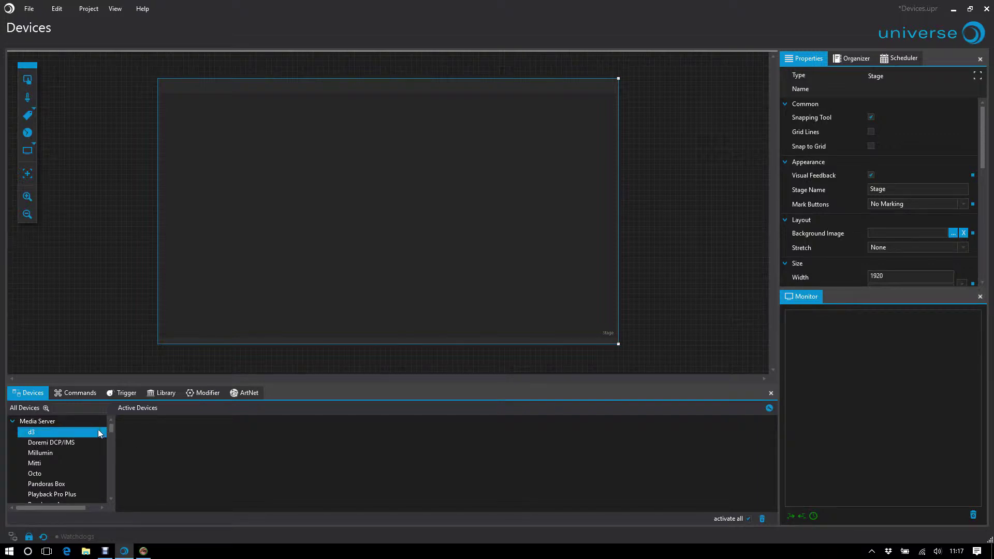
drag(66, 432, 223, 448)
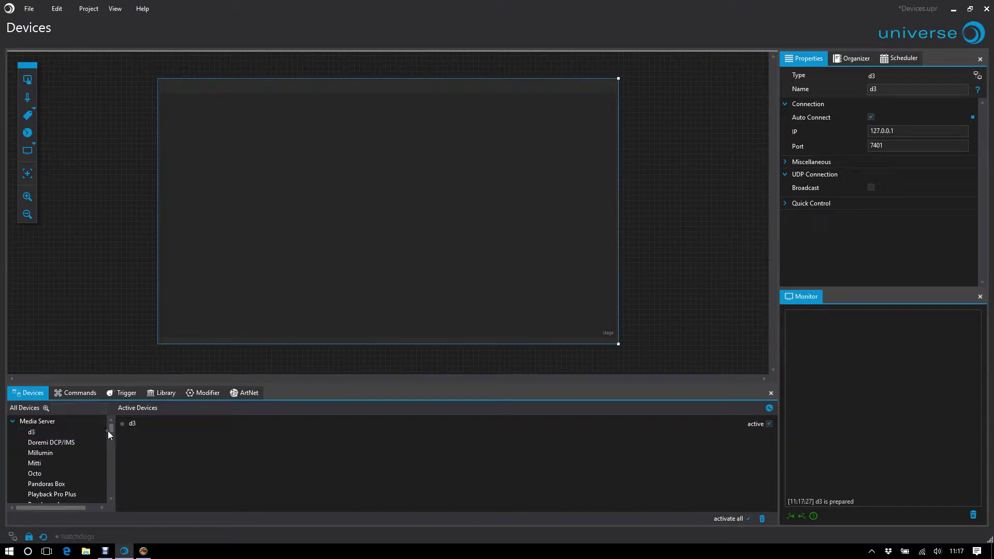
drag(111, 431, 112, 435)
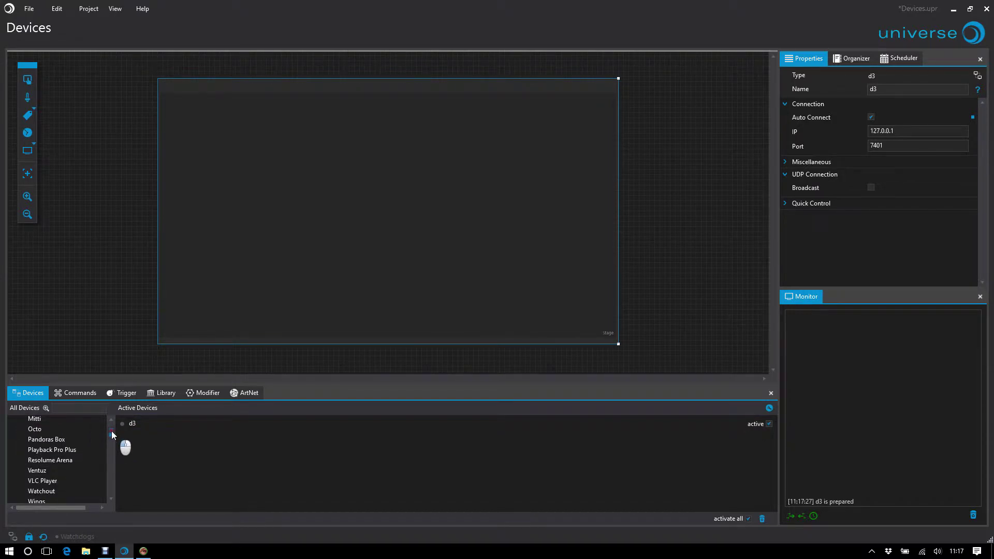
click(61, 470)
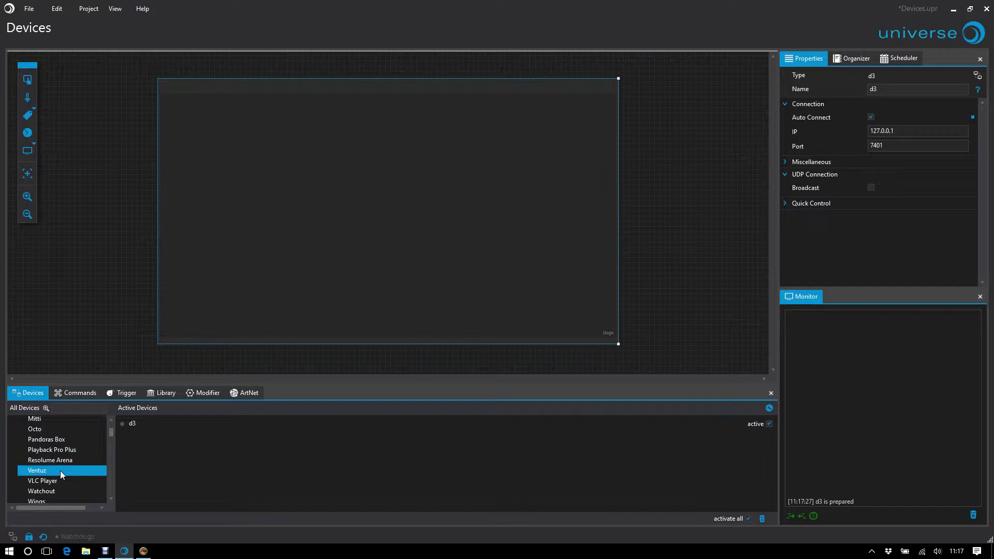
drag(60, 471, 174, 472)
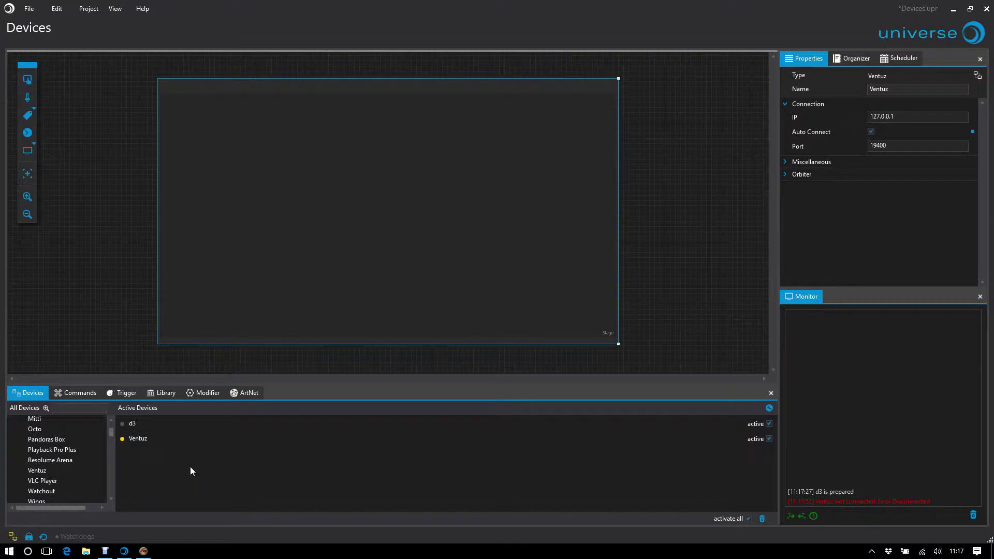
Add the Watchout media server to the active devices and select it there.
scroll(77, 496, down, 1)
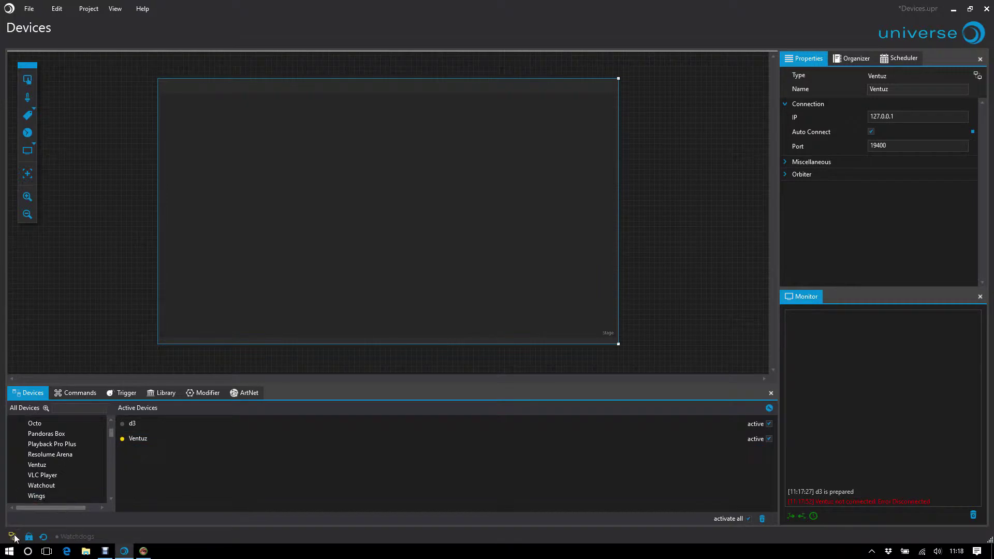
mouse_move(14, 539)
click(54, 486)
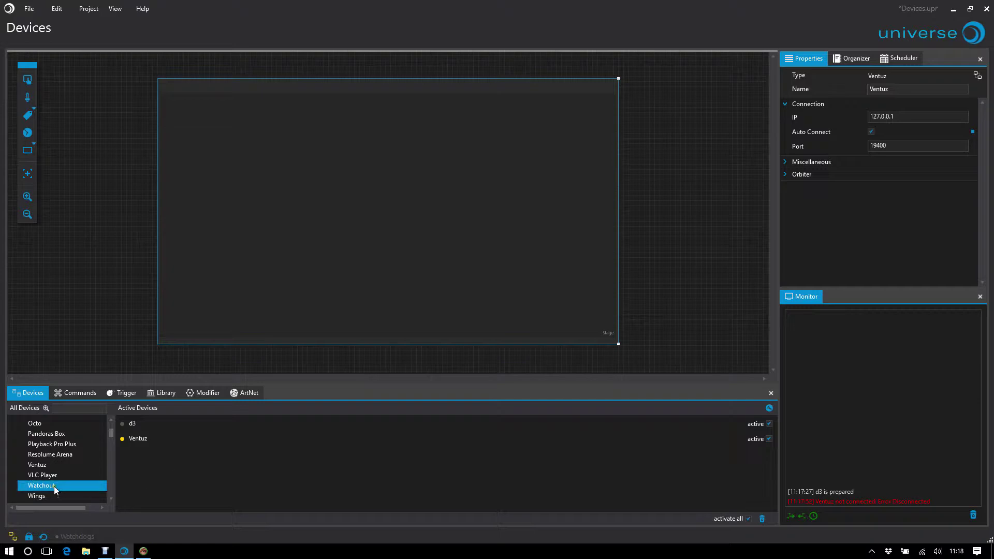
drag(54, 486, 159, 480)
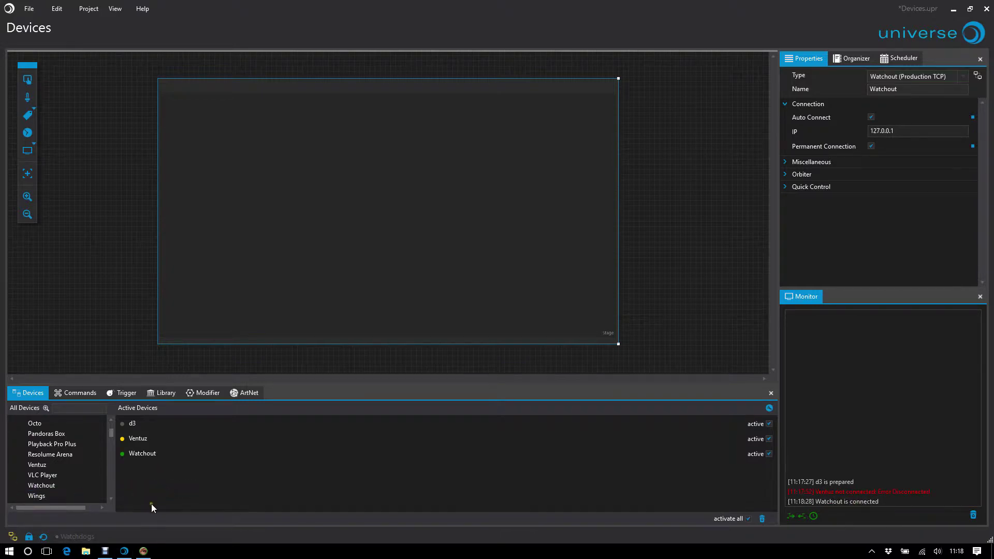
click(143, 551)
click(143, 551)
click(153, 454)
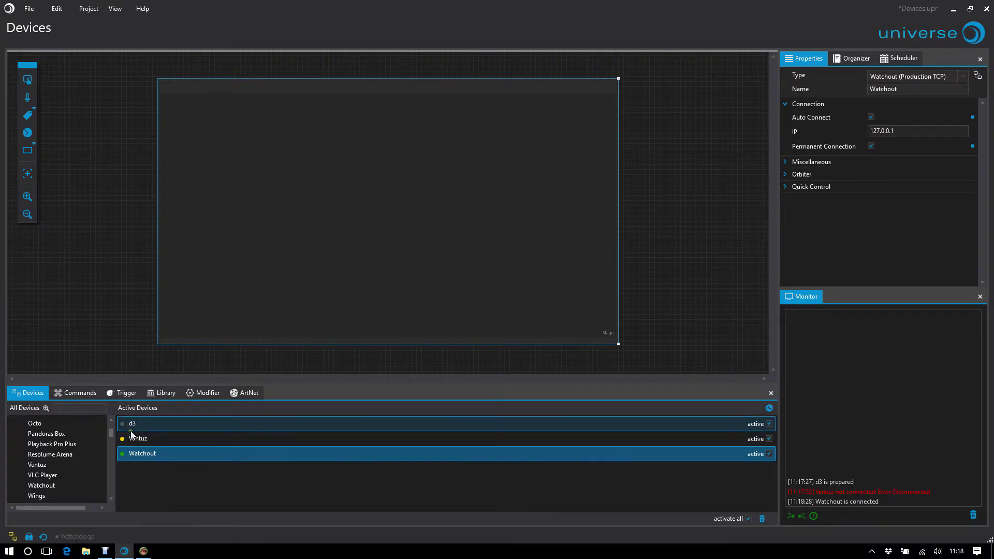
Place a button on the stage with the Watchout Run command and trigger it once.
drag(29, 79, 260, 178)
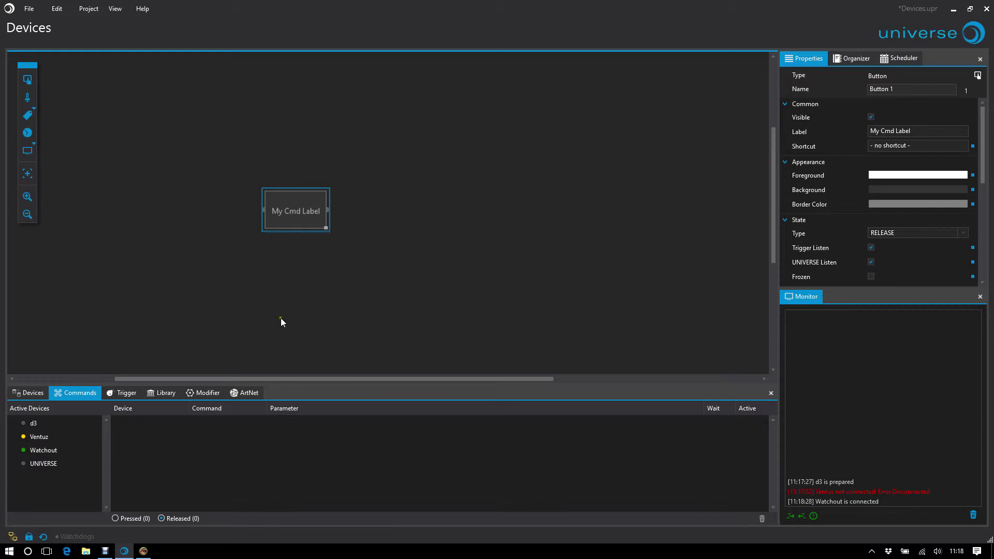
drag(54, 452, 179, 464)
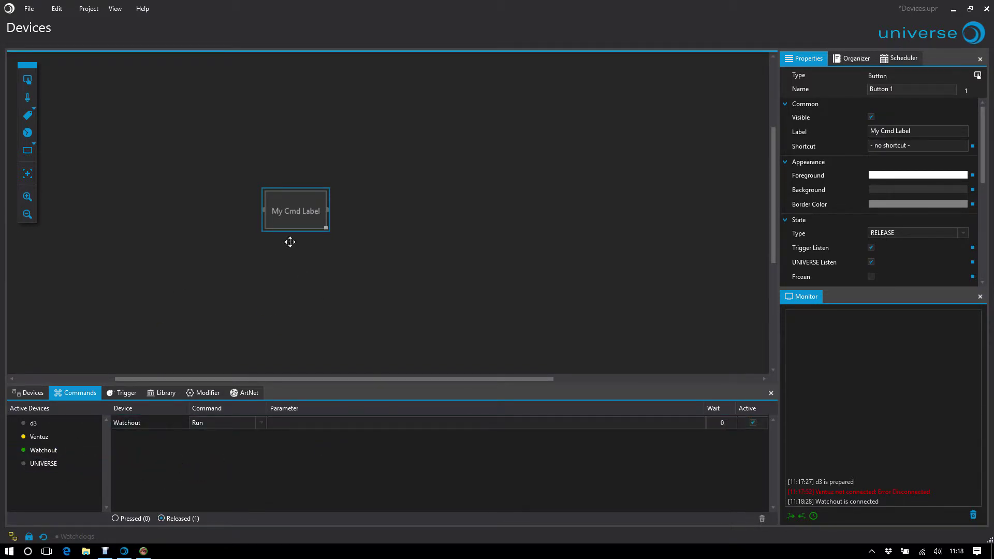
click(304, 266)
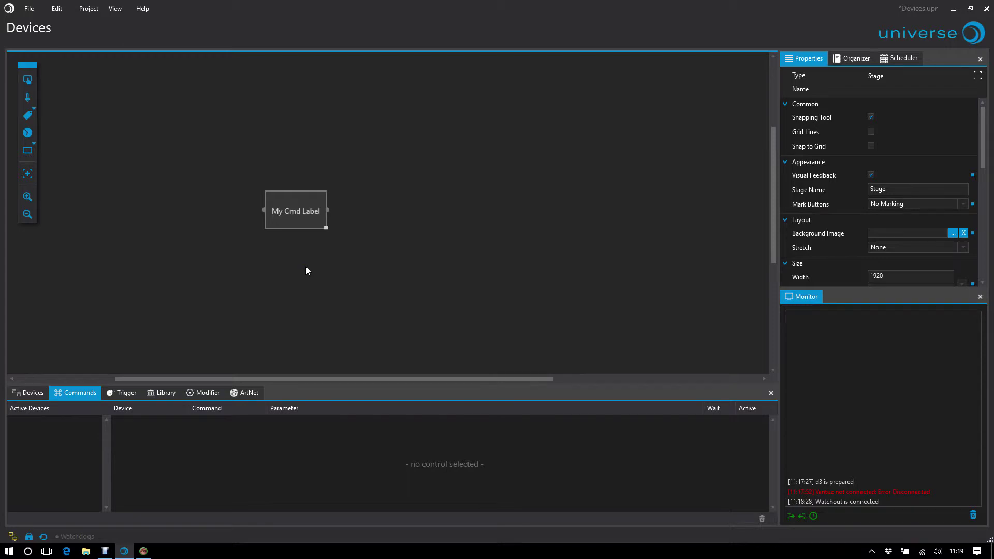
click(304, 216)
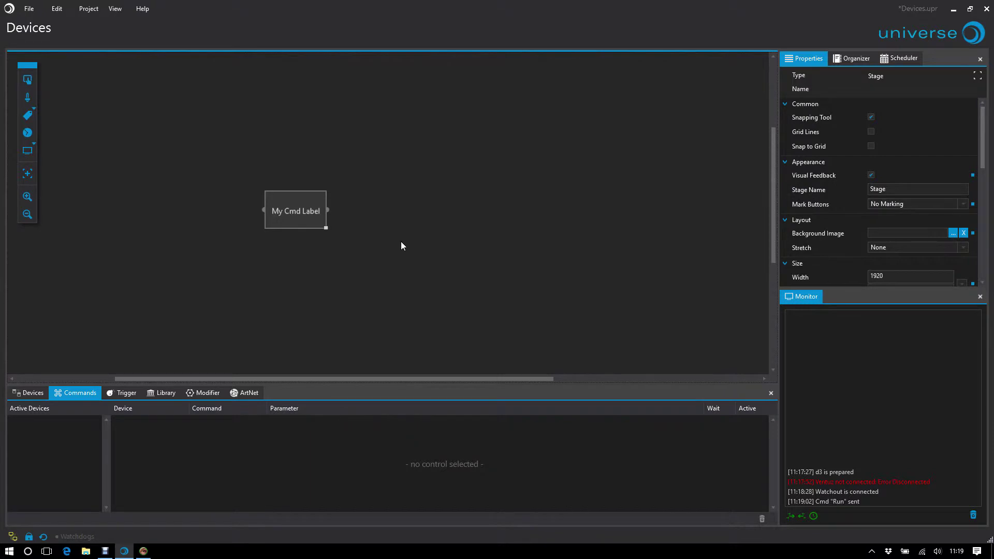
Add a Ventuz Set Value command to the button and trigger the button.
click(290, 214)
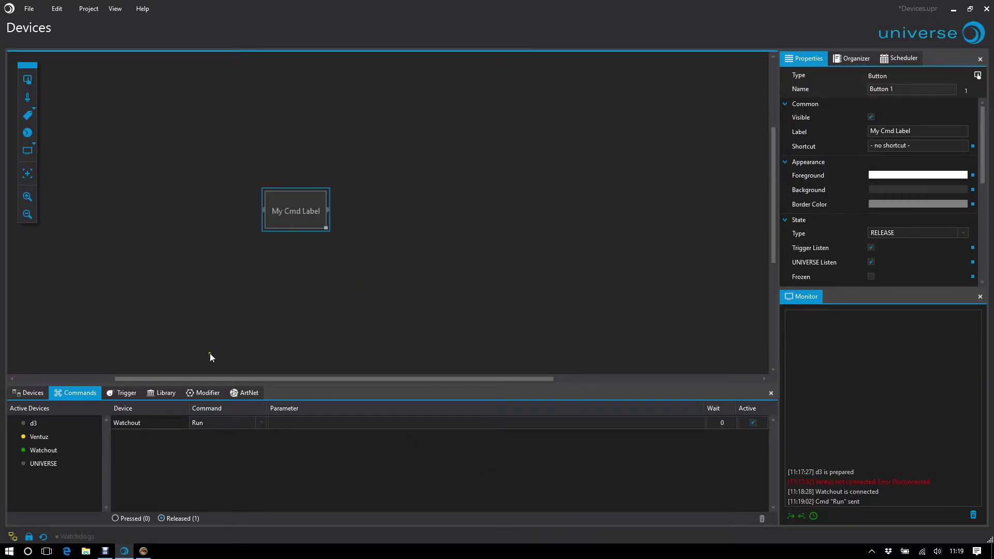
drag(41, 437, 151, 455)
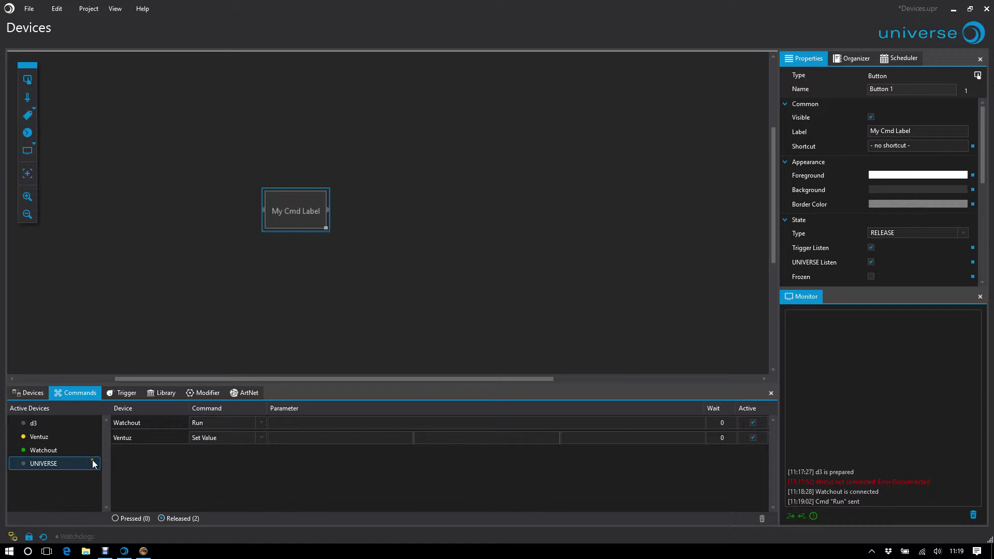
click(263, 330)
click(294, 207)
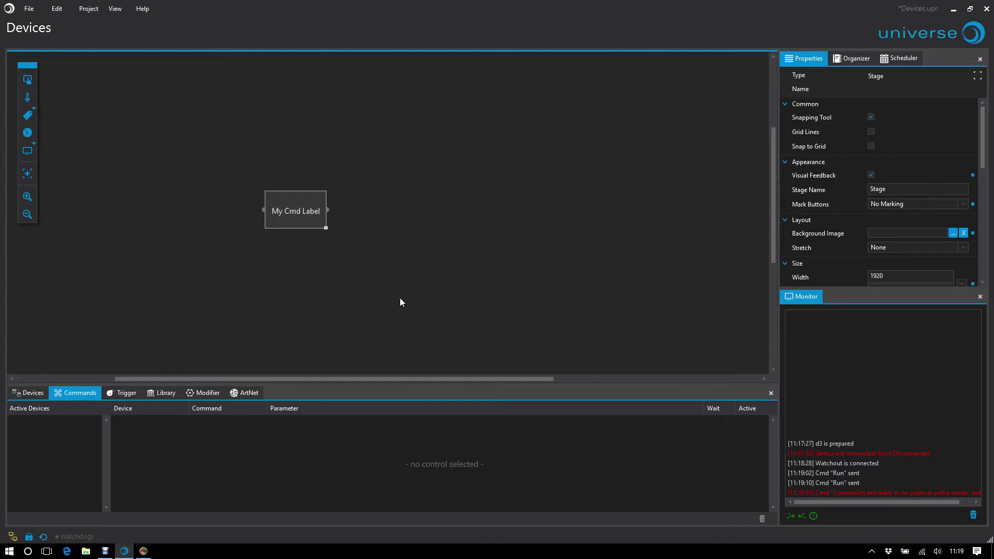
Replace the button's Ventuz command with a d3 Play command and trigger the button.
click(286, 222)
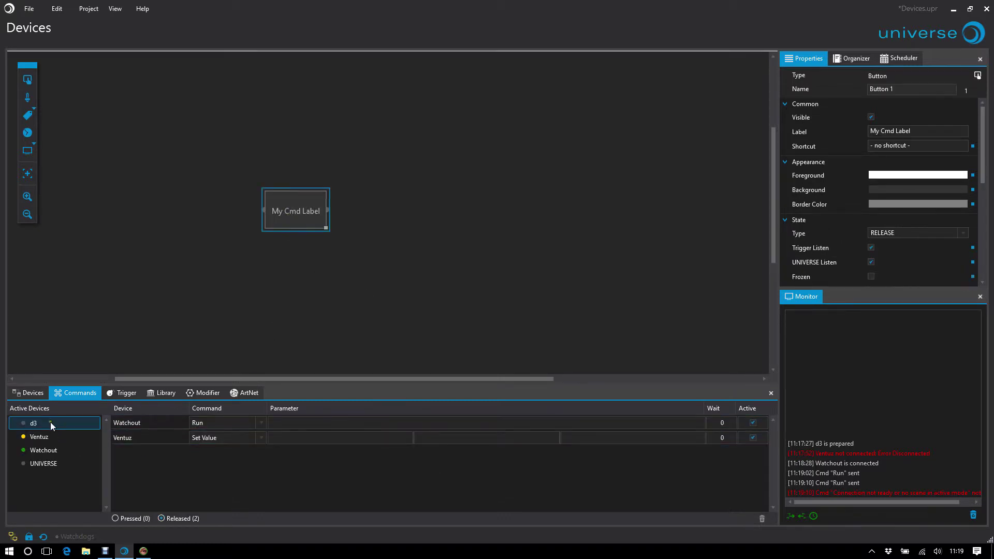
drag(50, 421, 133, 454)
click(137, 436)
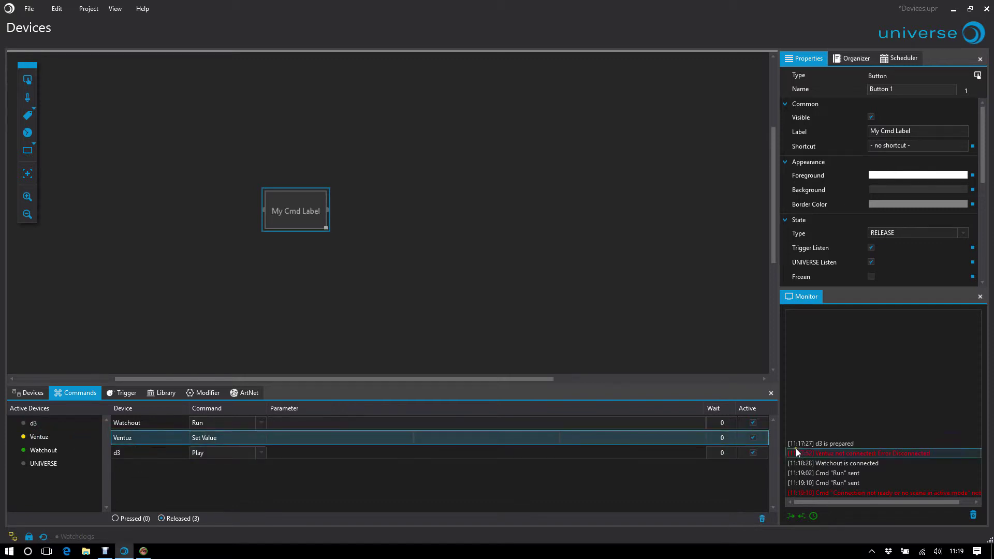
click(761, 518)
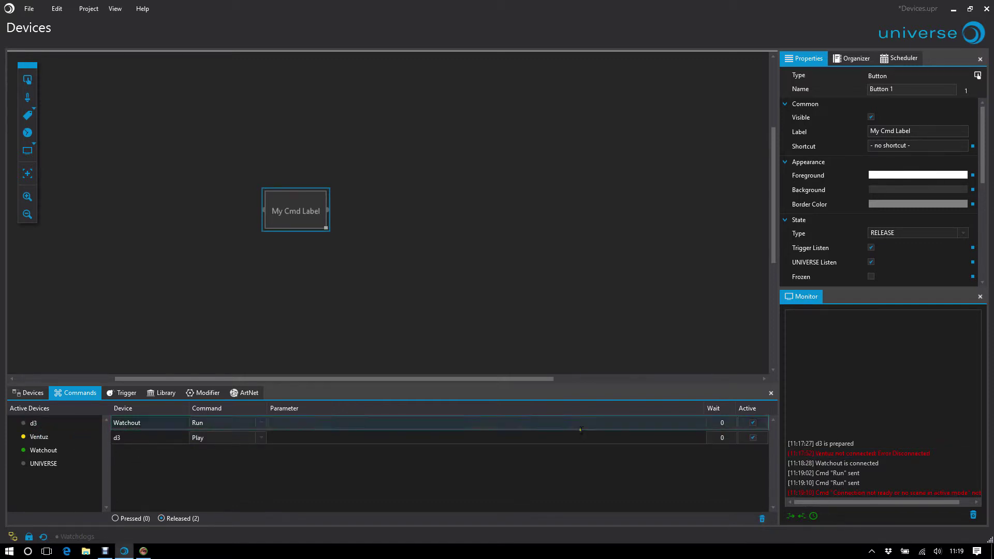
click(292, 209)
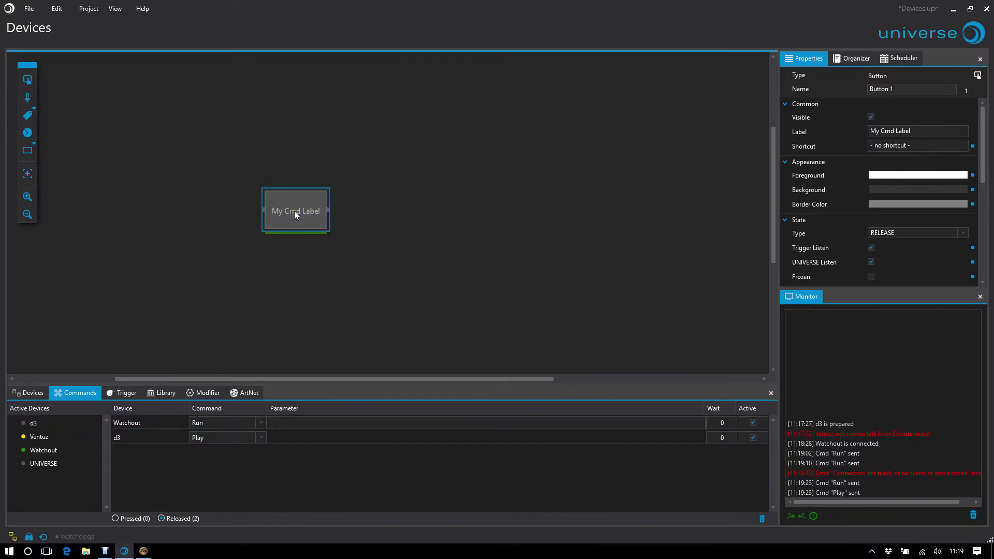
click(446, 268)
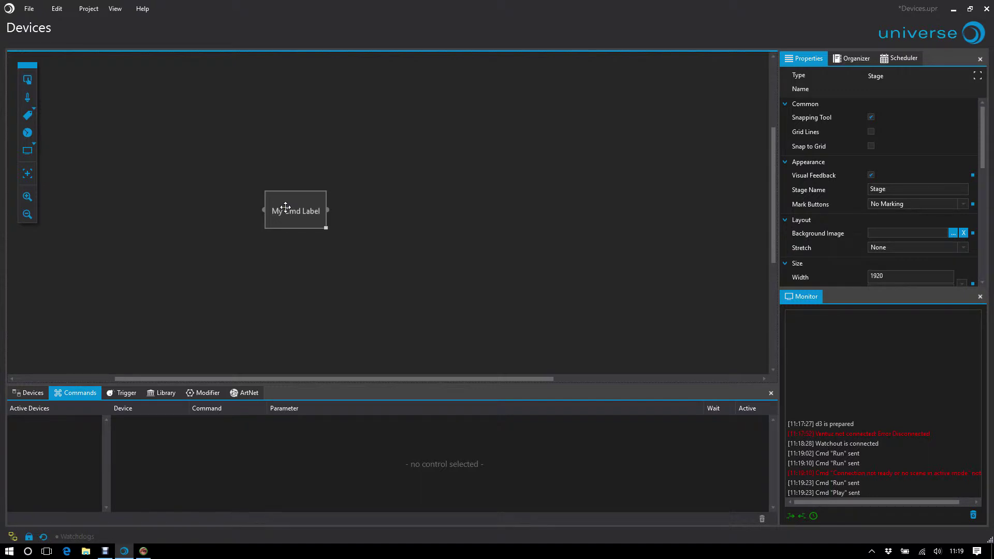
Filter the device list by "pana" and add four Panasonic Projector devices to the active devices.
click(38, 392)
click(70, 407)
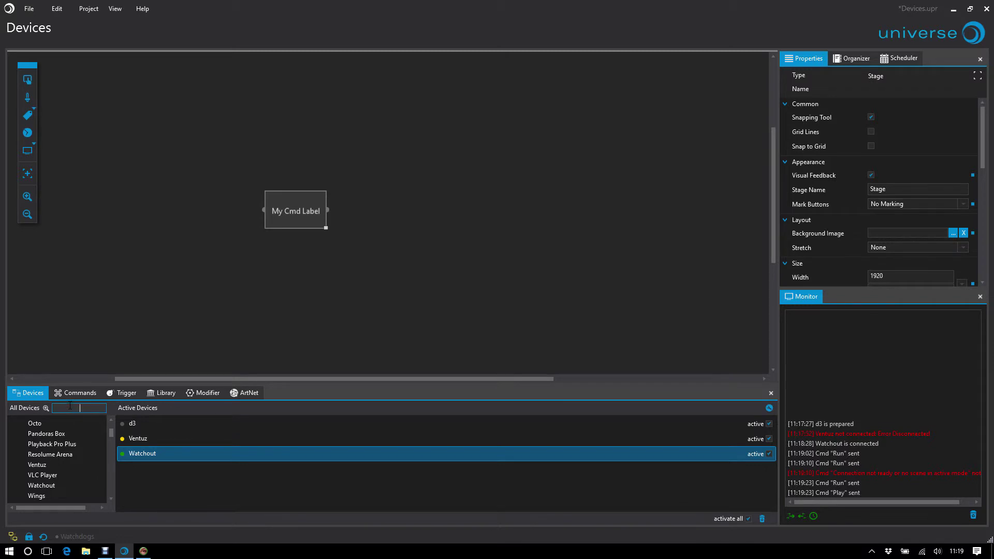
text(pani)
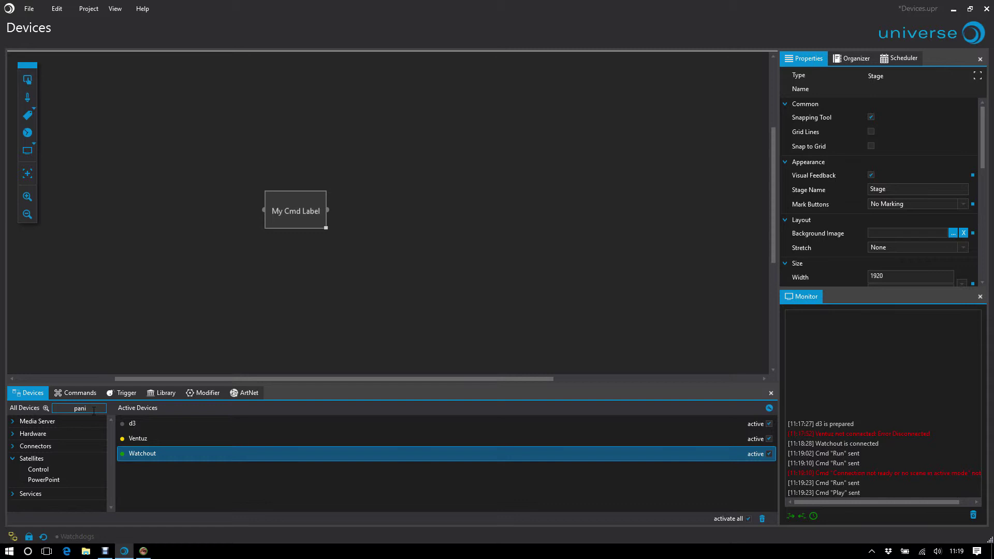
key(BackSpace)
text(a)
drag(89, 424, 155, 481)
drag(84, 420, 186, 486)
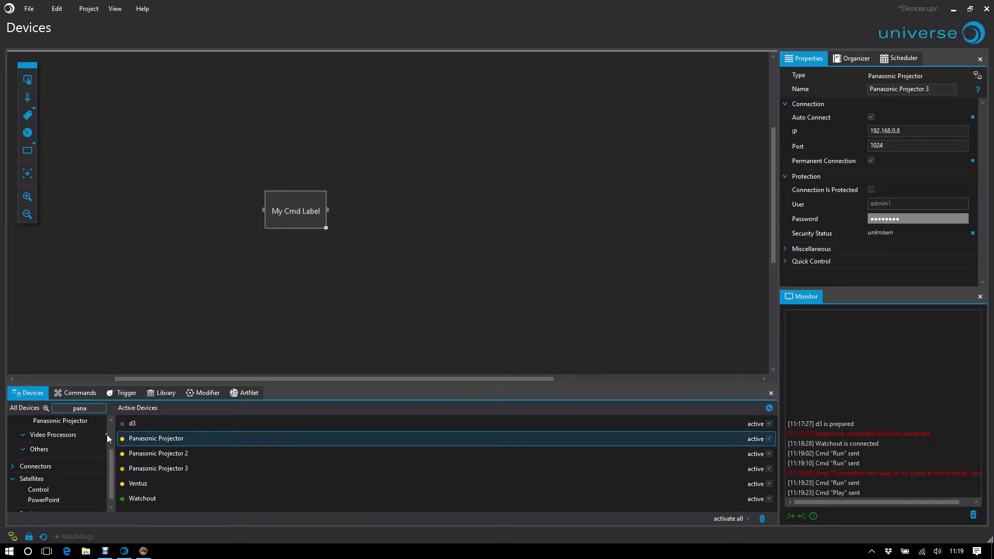
drag(106, 434, 194, 480)
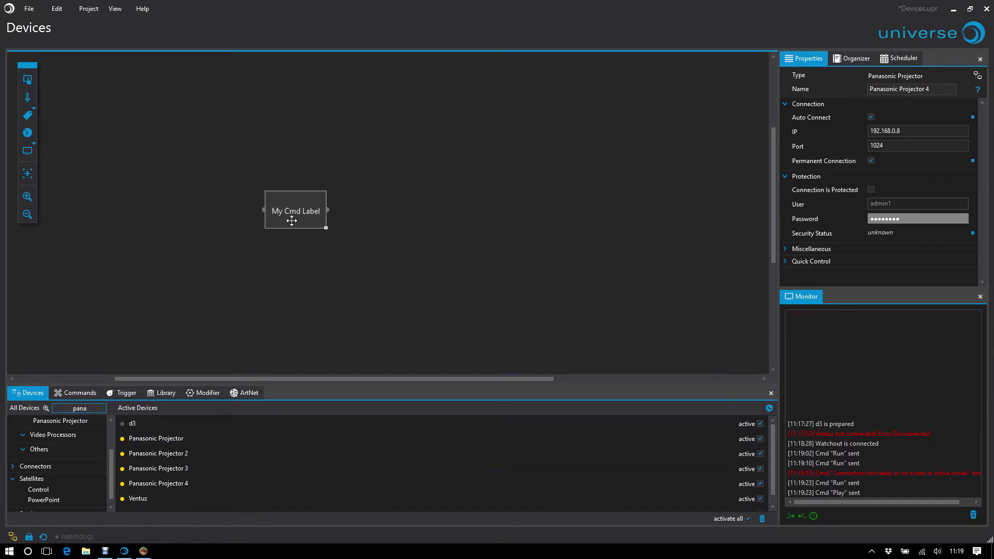
Place a second button beside the first one and give it Power commands for all four Panasonic projectors.
drag(28, 79, 171, 215)
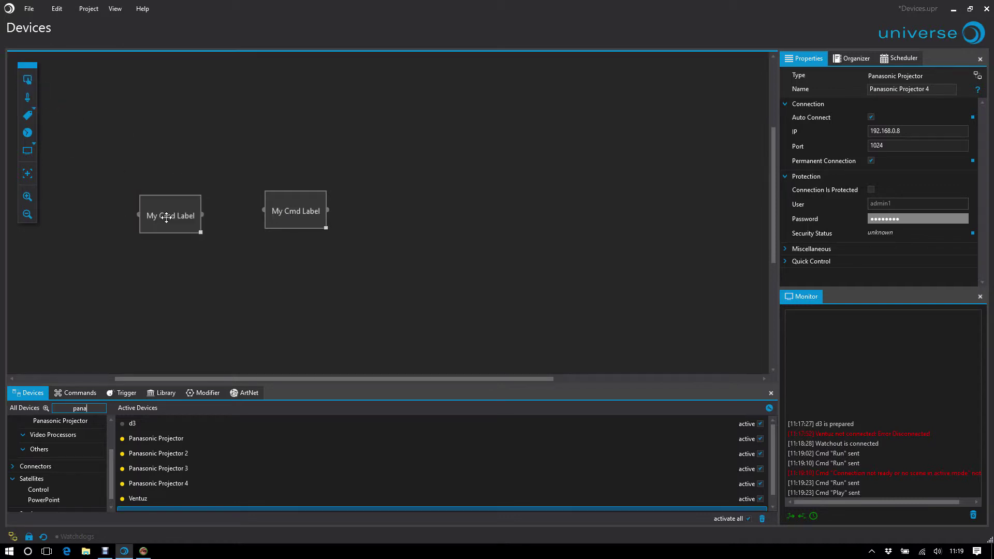
drag(57, 437, 146, 458)
drag(83, 462, 174, 478)
Set the Power parameter to Off for Panasonic Projector and Panasonic Projector 2 on the second button.
click(287, 422)
click(287, 437)
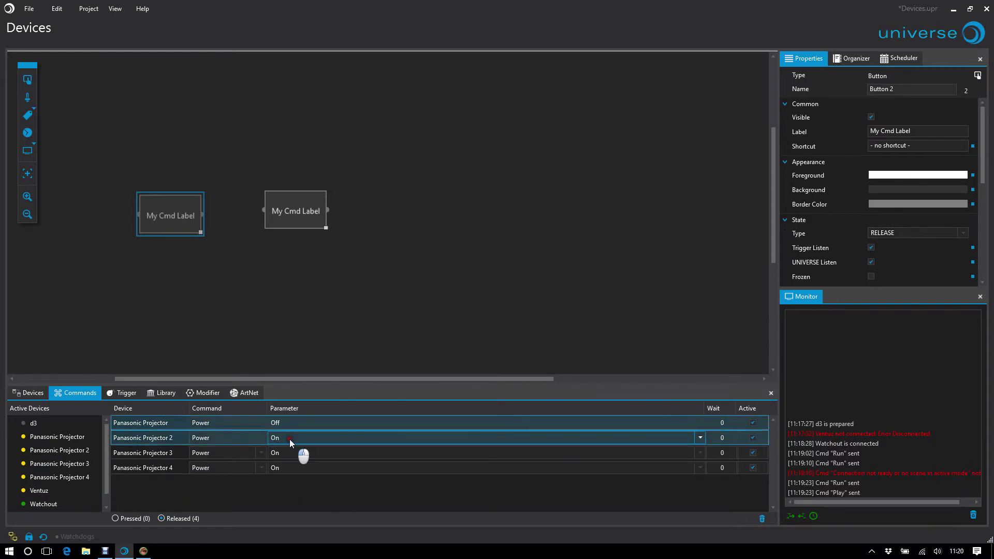
click(290, 439)
click(290, 452)
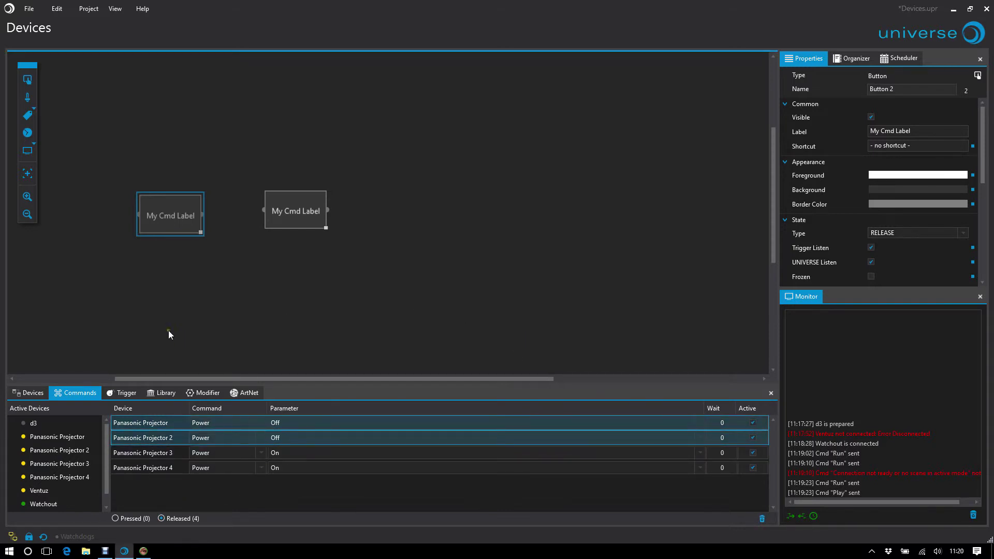
click(29, 392)
click(156, 438)
shift+click(363, 483)
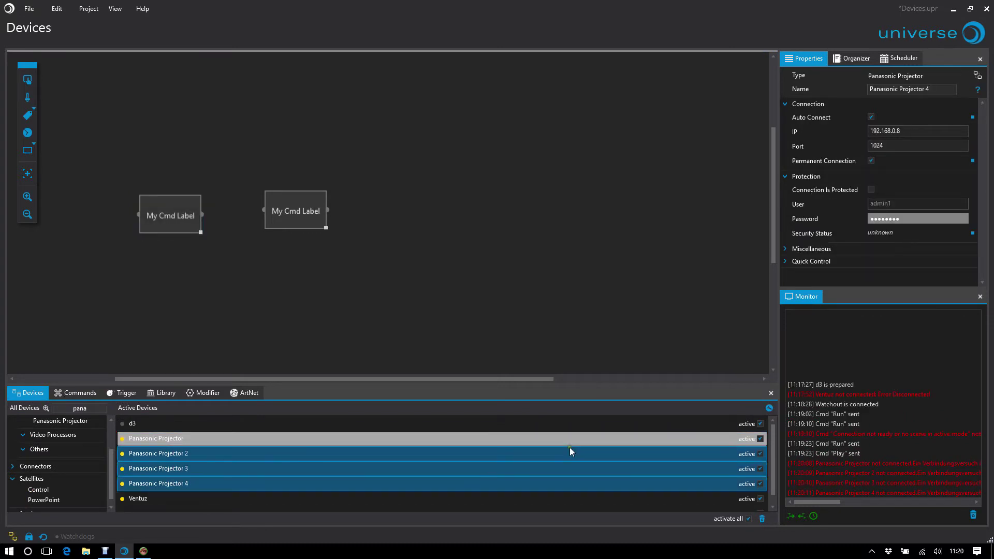
click(771, 409)
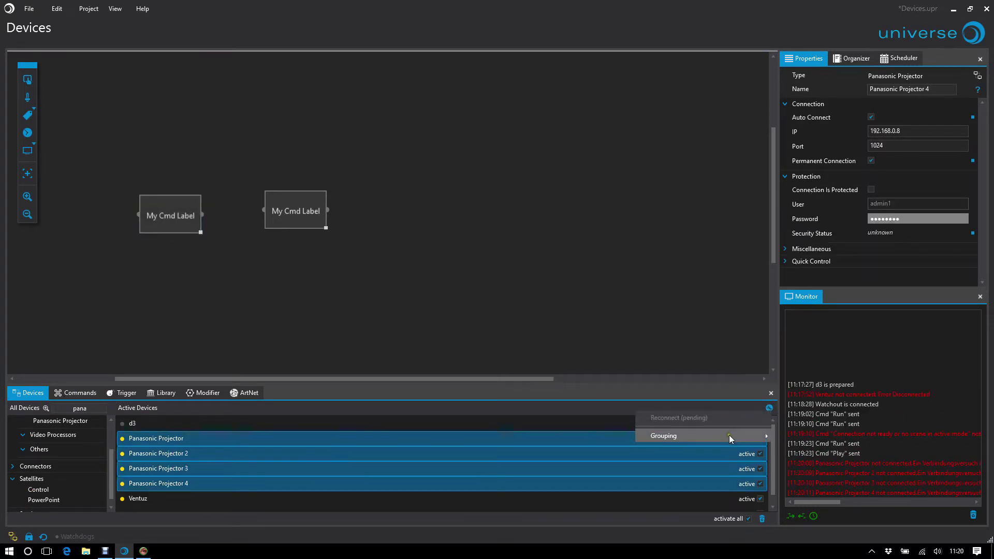
mouse_move(728, 435)
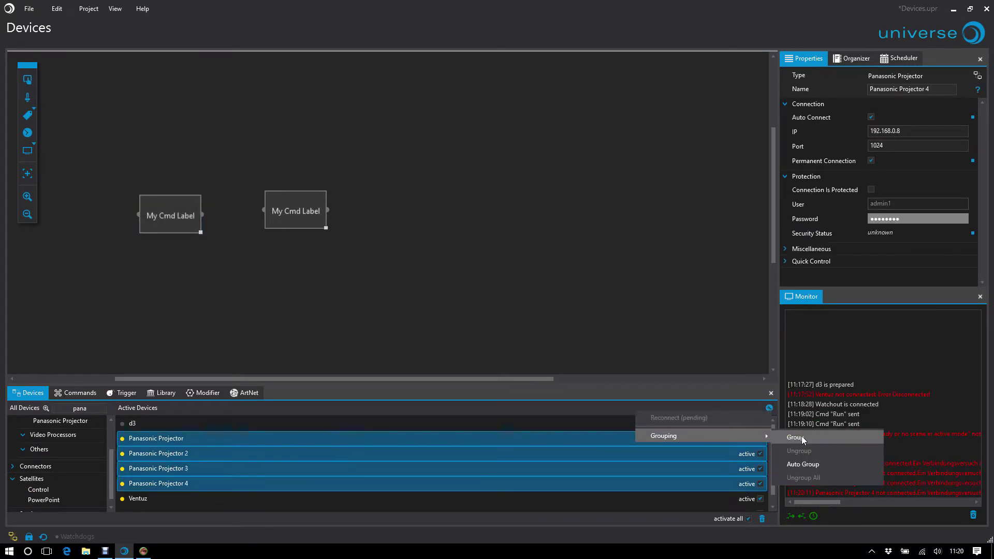
click(593, 420)
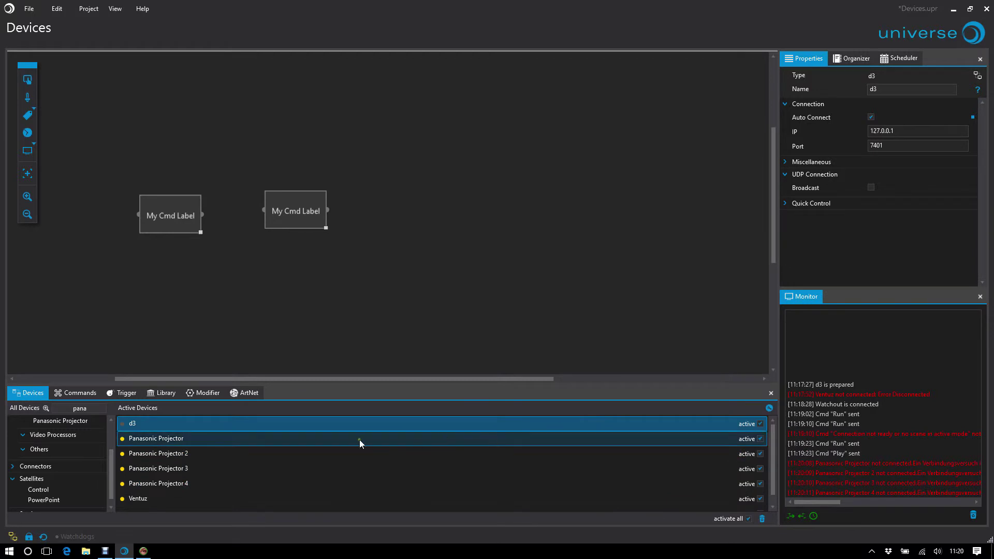
Auto-group the active devices and select the Panasonic Projector group.
click(769, 408)
mouse_move(734, 430)
click(822, 460)
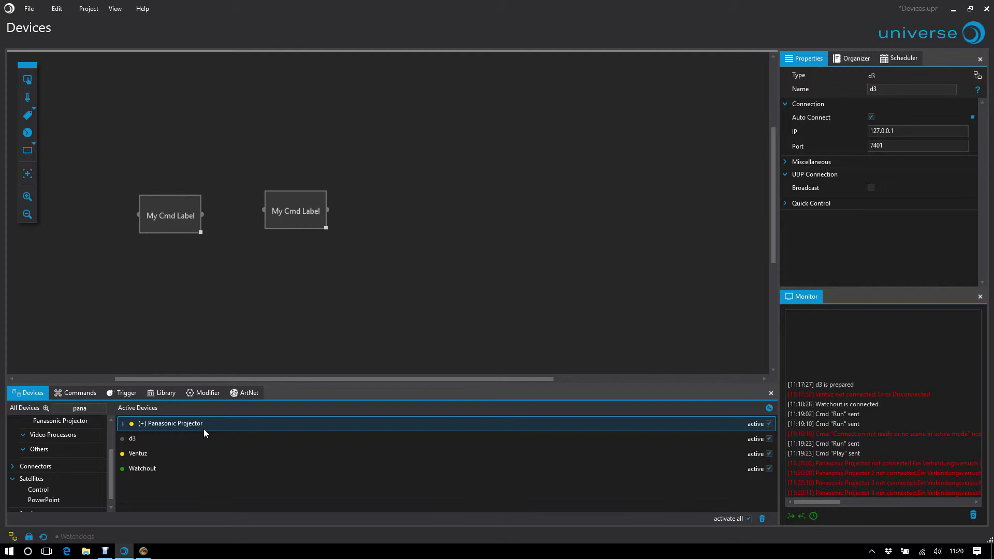
click(189, 426)
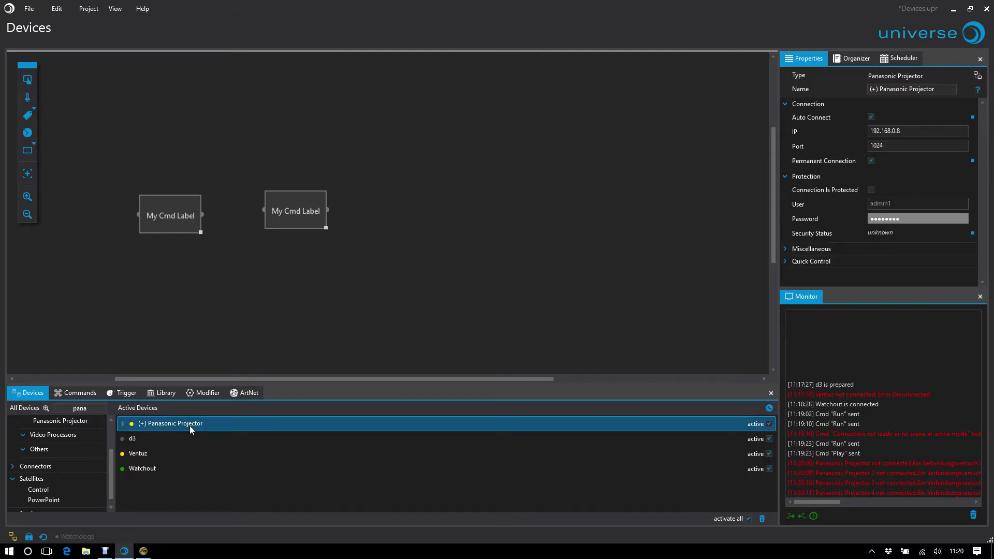
Place a third button below the first one and give it Power commands for the Panasonic Projector group and for Panasonic Projector 2.
drag(31, 85, 313, 321)
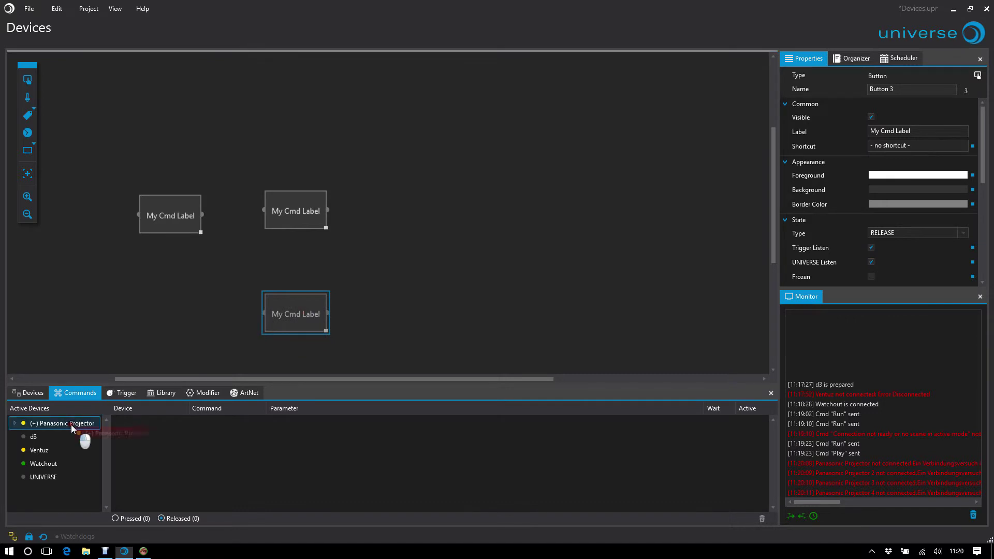
drag(71, 425, 184, 443)
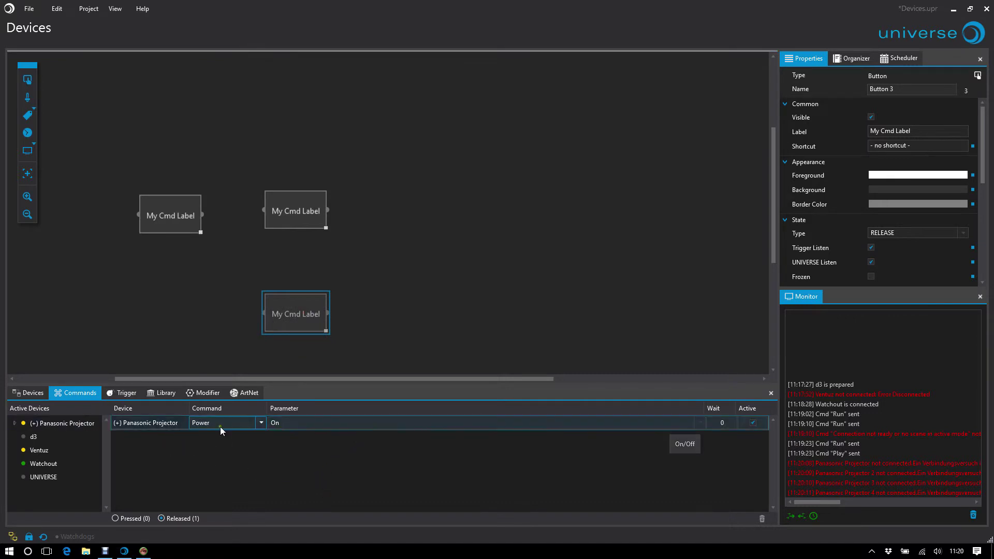
click(19, 425)
click(14, 423)
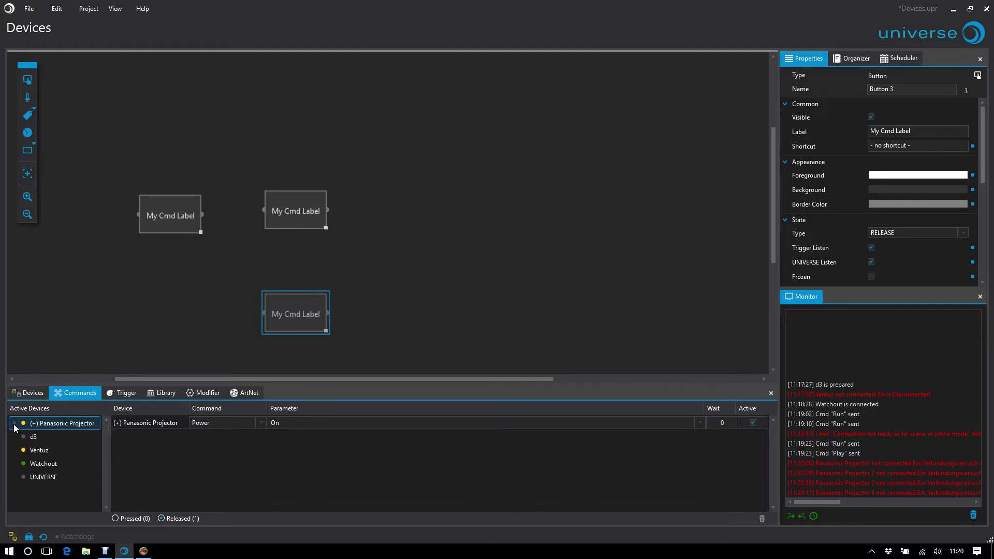
drag(69, 462, 183, 470)
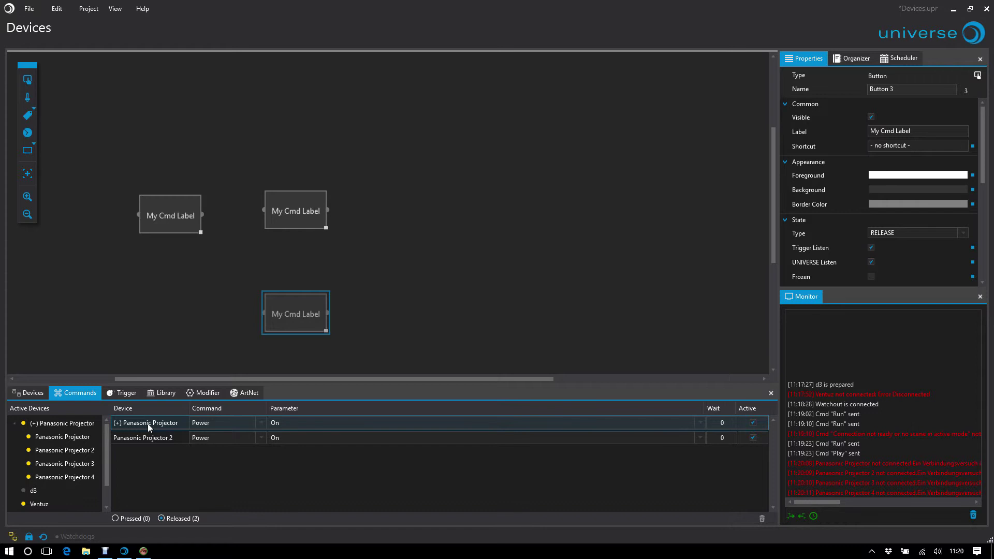
click(157, 438)
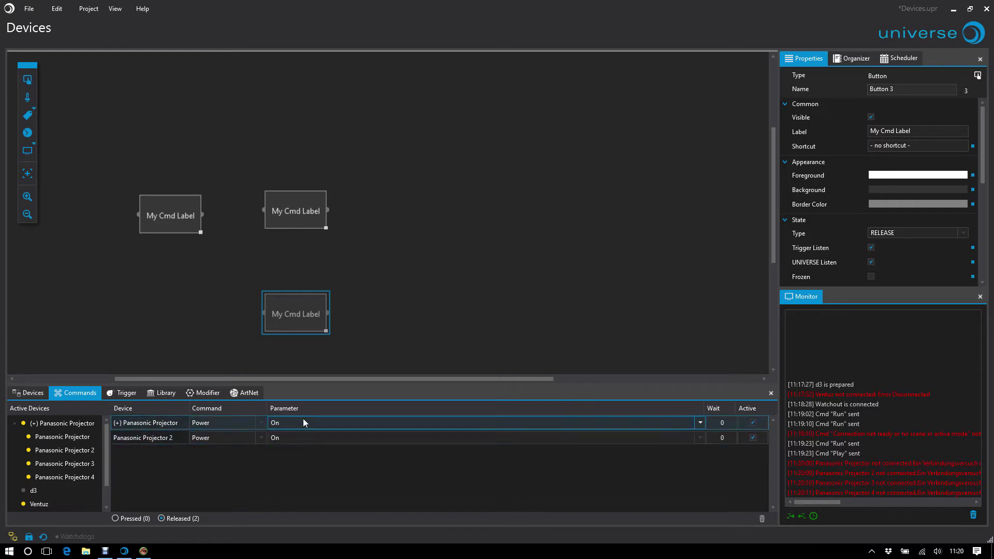
click(307, 426)
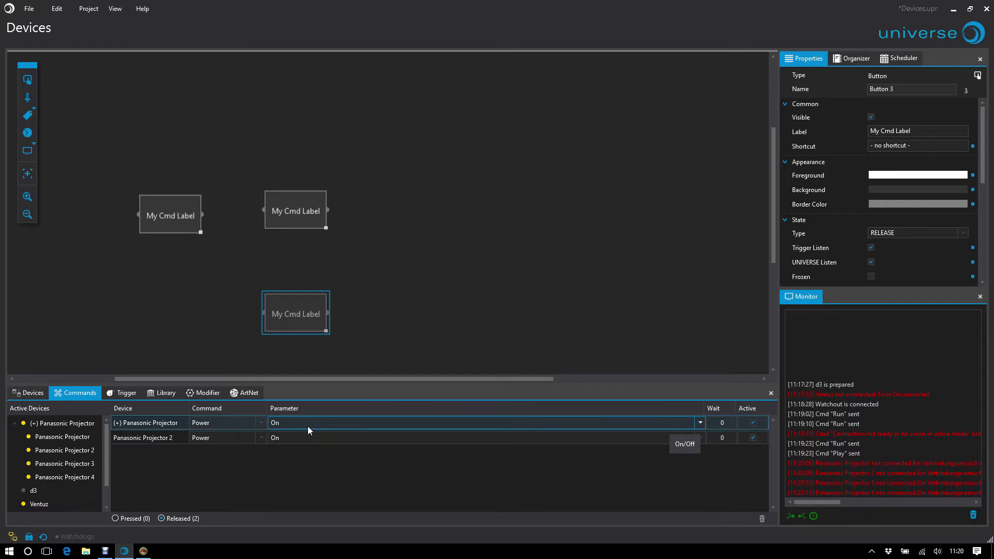
click(386, 304)
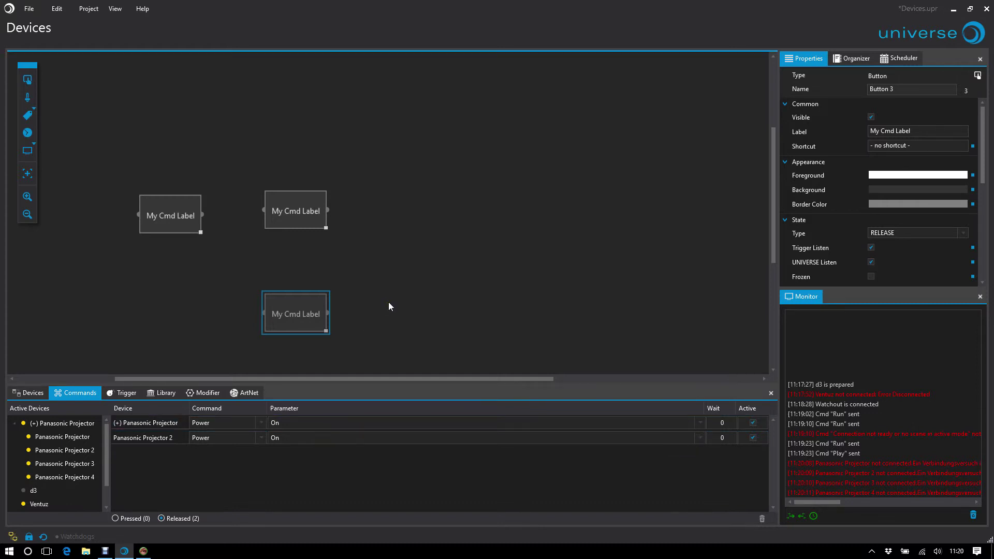
click(388, 301)
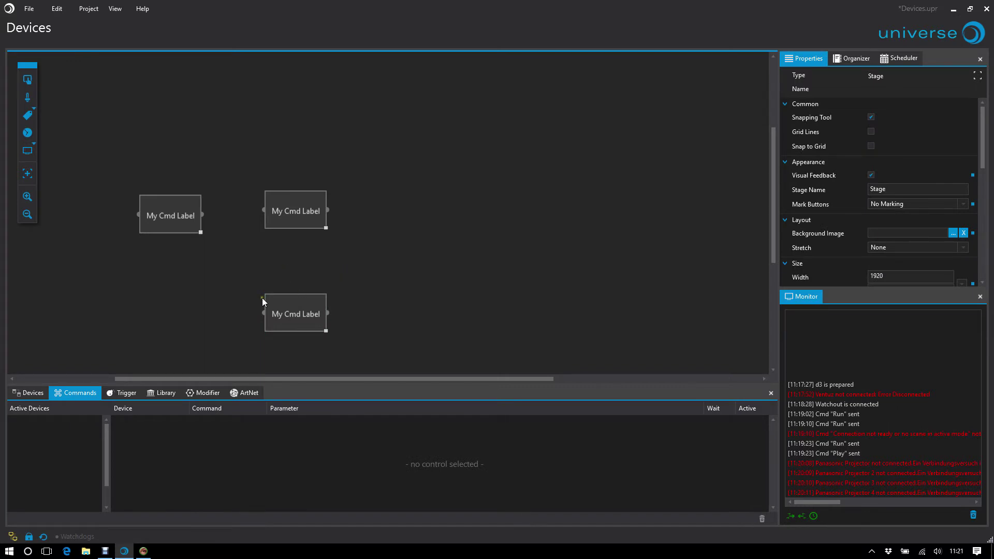
click(165, 393)
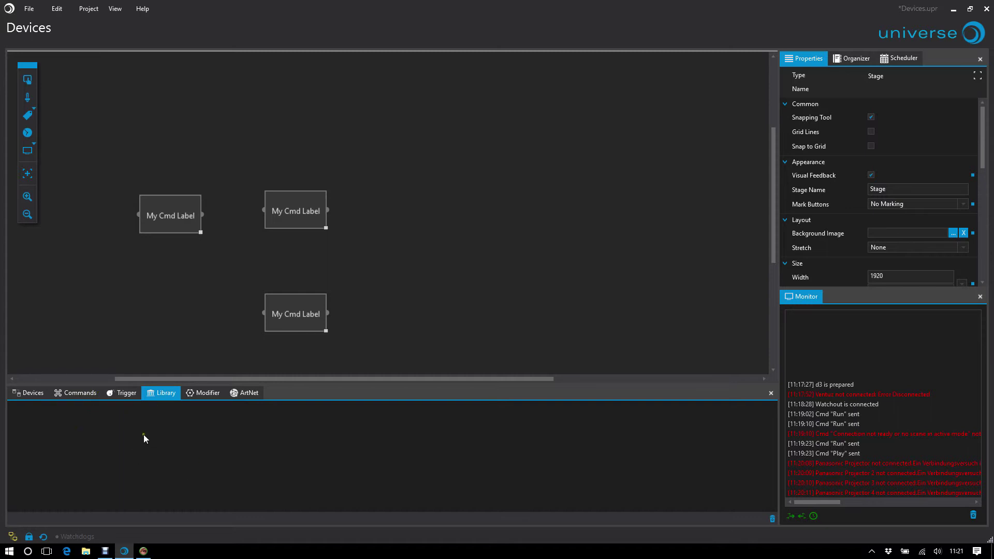
click(179, 305)
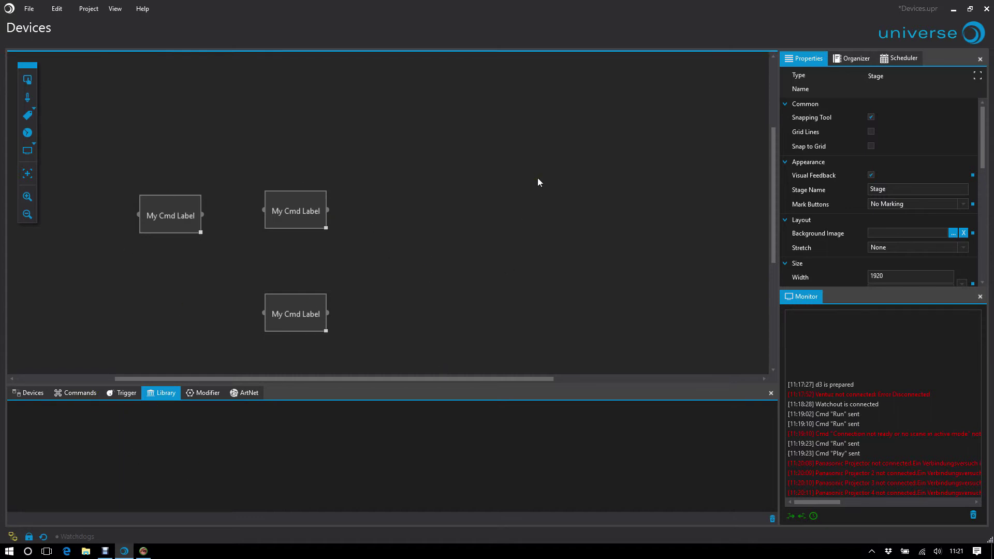
Remove the Watchout device from the active devices and check the commands of Button 1.
click(33, 392)
click(159, 424)
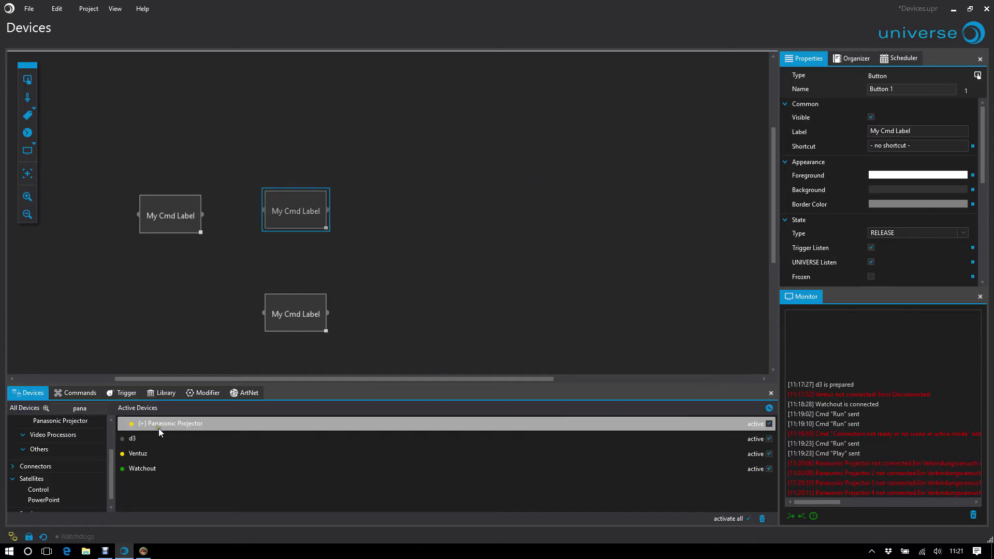
click(145, 468)
click(763, 519)
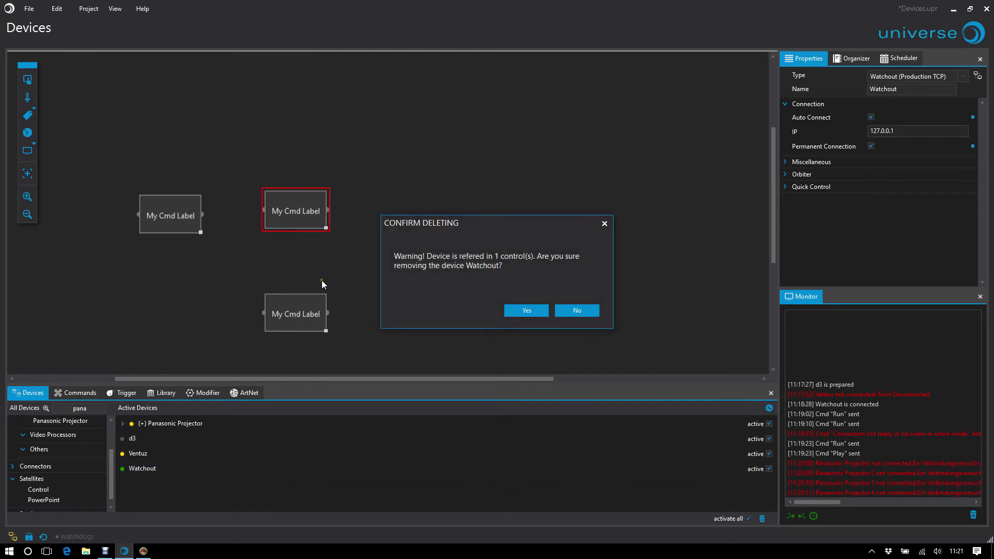
click(513, 311)
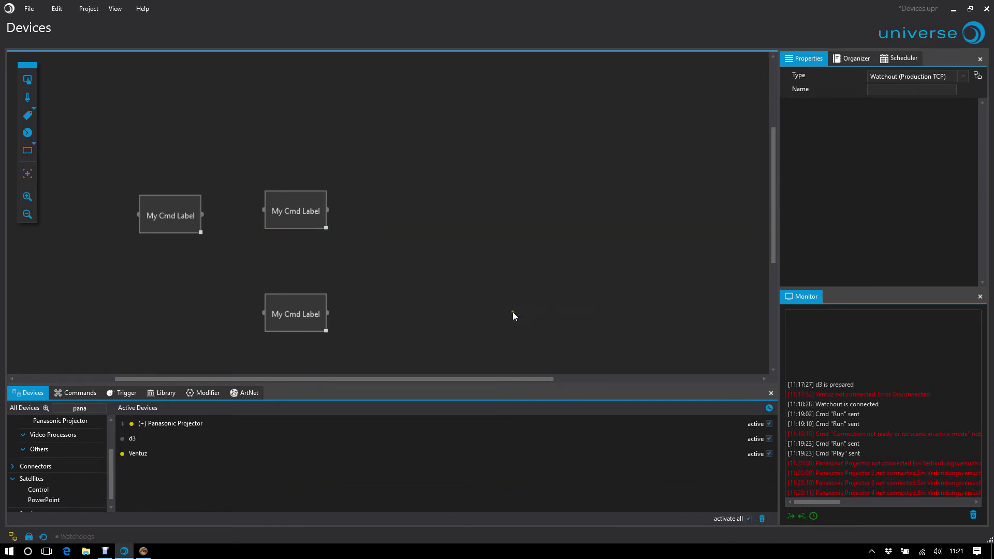
click(381, 277)
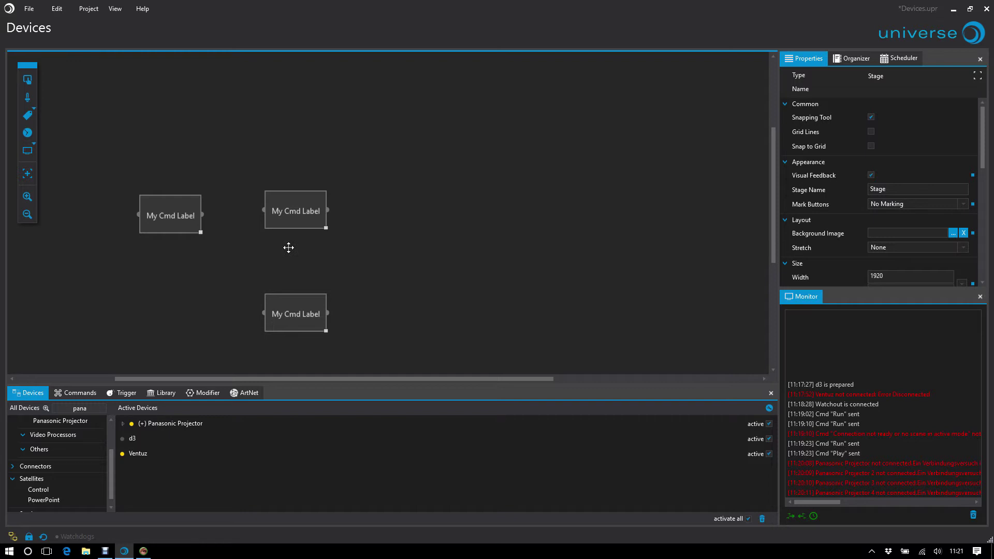
click(280, 217)
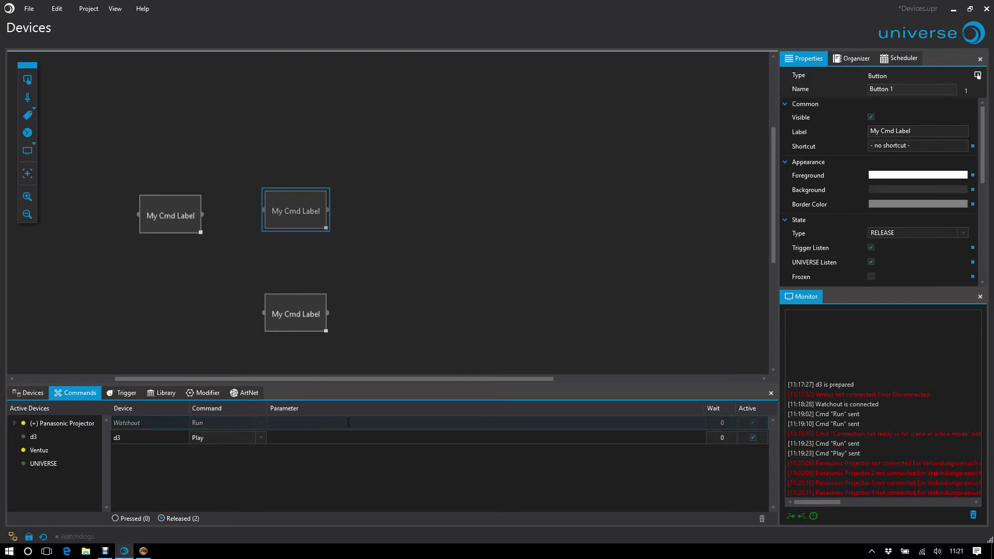
Filter the device list by "wat", add a new Watchout device, and try to assign the missing Watchout device to it.
click(26, 393)
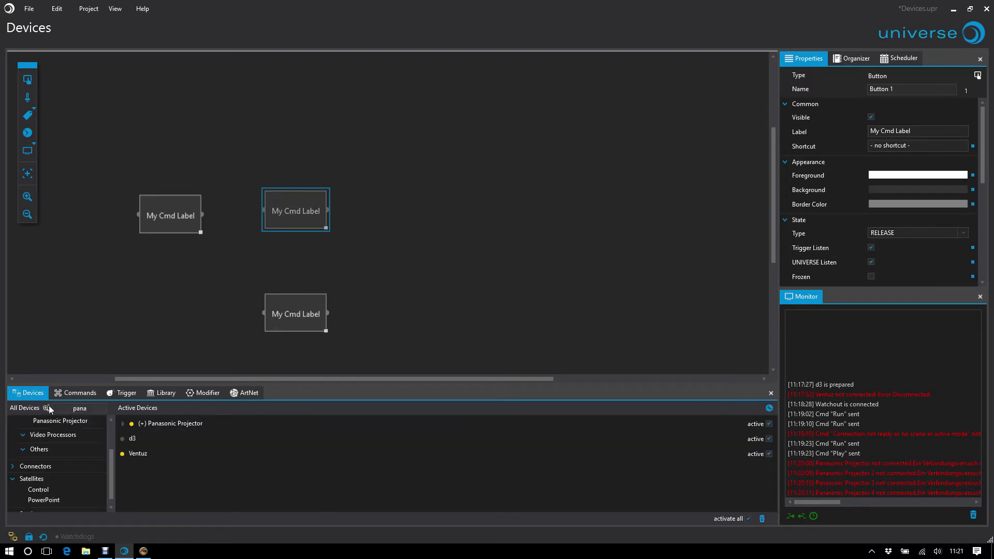
double_click(80, 408)
key(BackSpace)
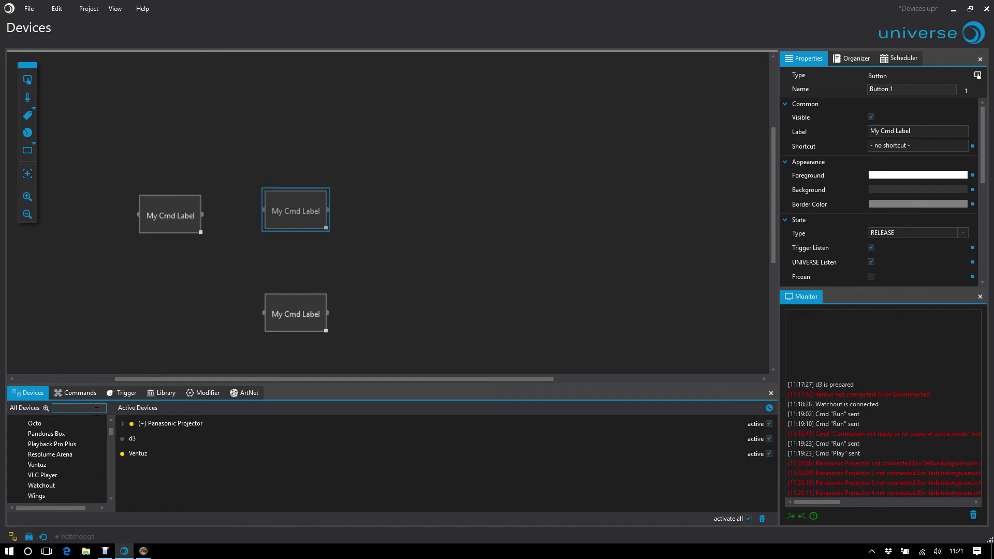
text(wat)
drag(41, 431, 151, 479)
right_click(149, 470)
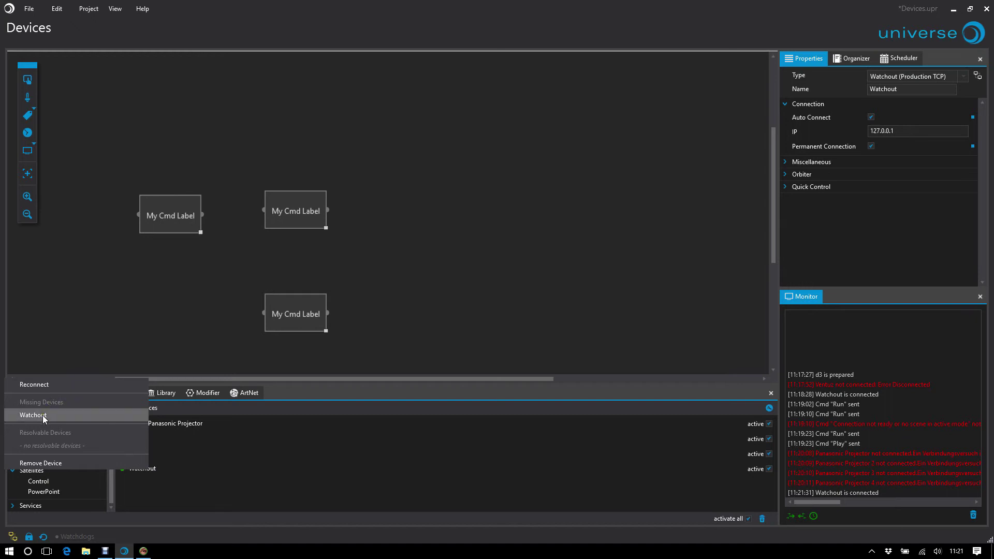
click(58, 418)
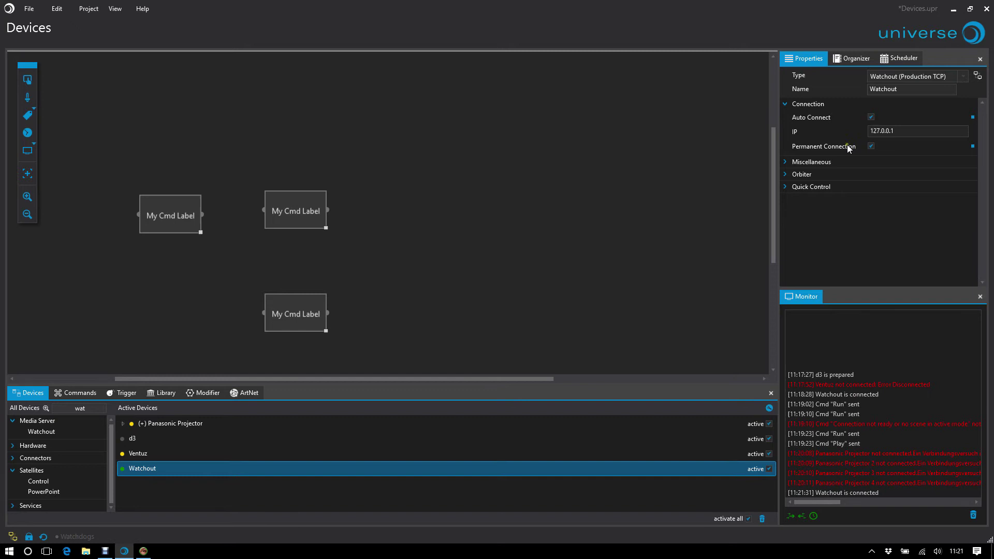
Rename the new Watchout device to Watchout Neu and show the commands of Button 1.
click(922, 89)
text(Neu)
click(306, 205)
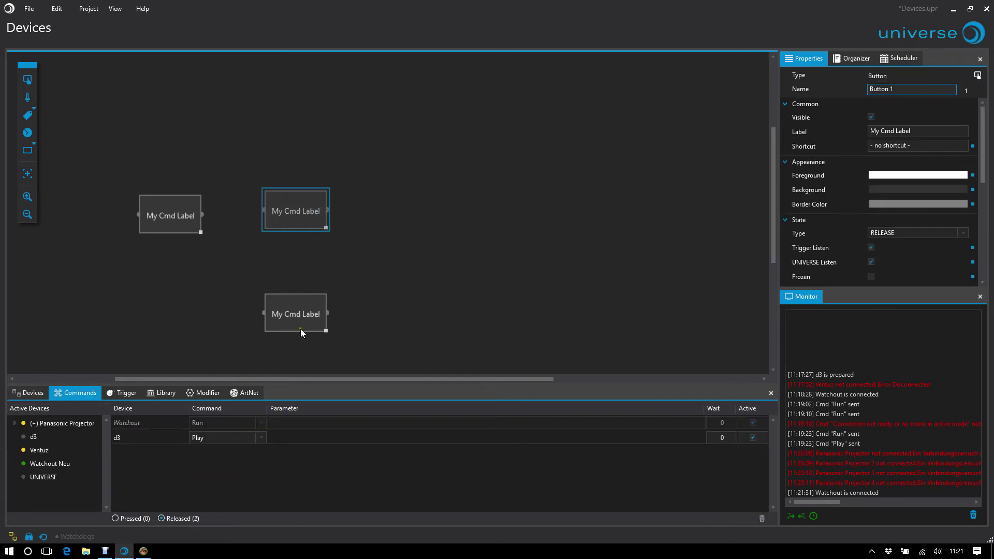
Replace the missing Watchout device with Watchout Neu and check the commands of Button 1.
click(32, 393)
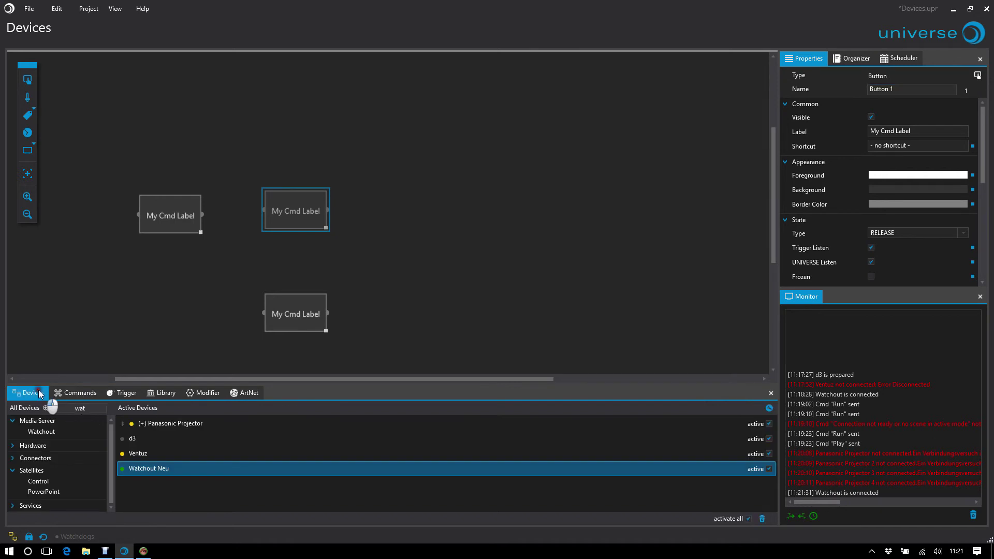
click(140, 474)
right_click(141, 474)
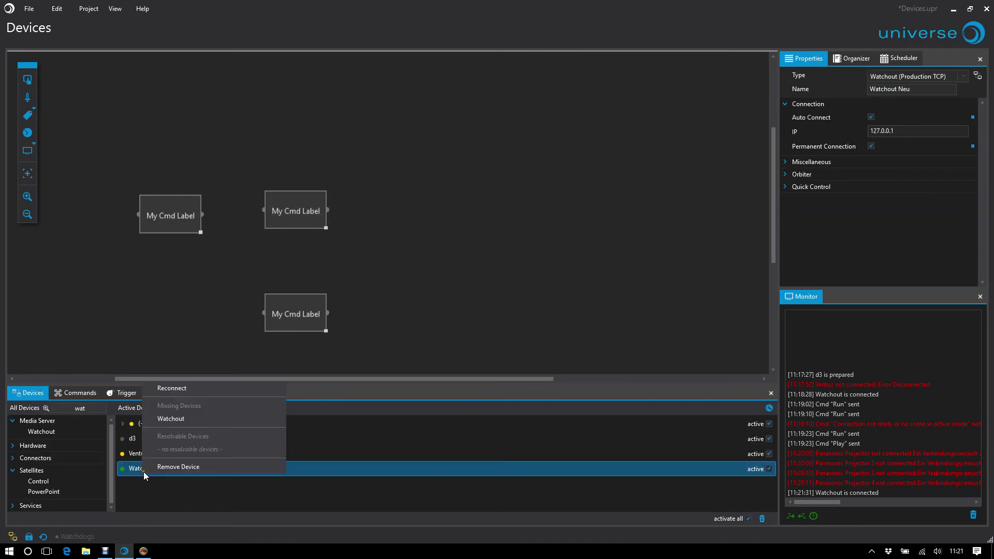
click(184, 419)
click(509, 309)
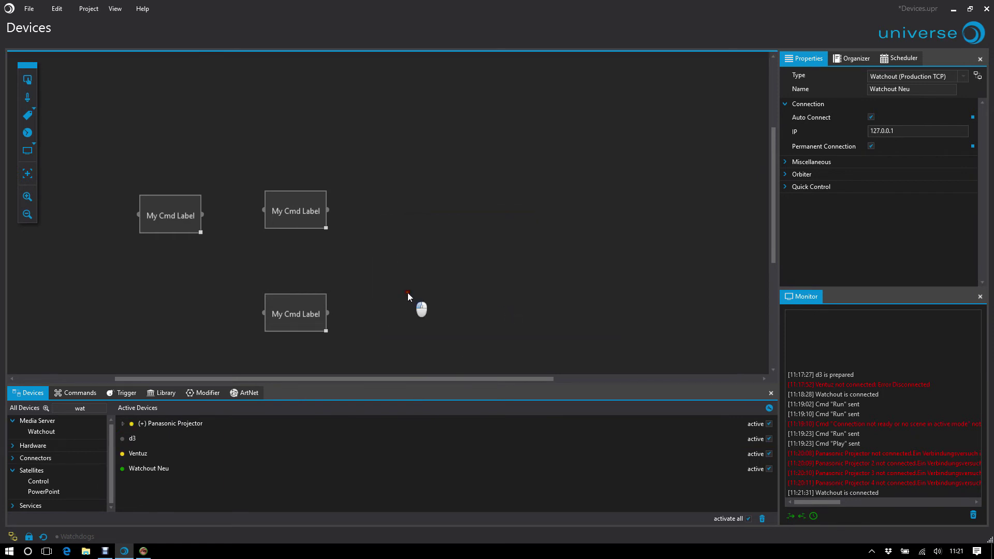
click(289, 215)
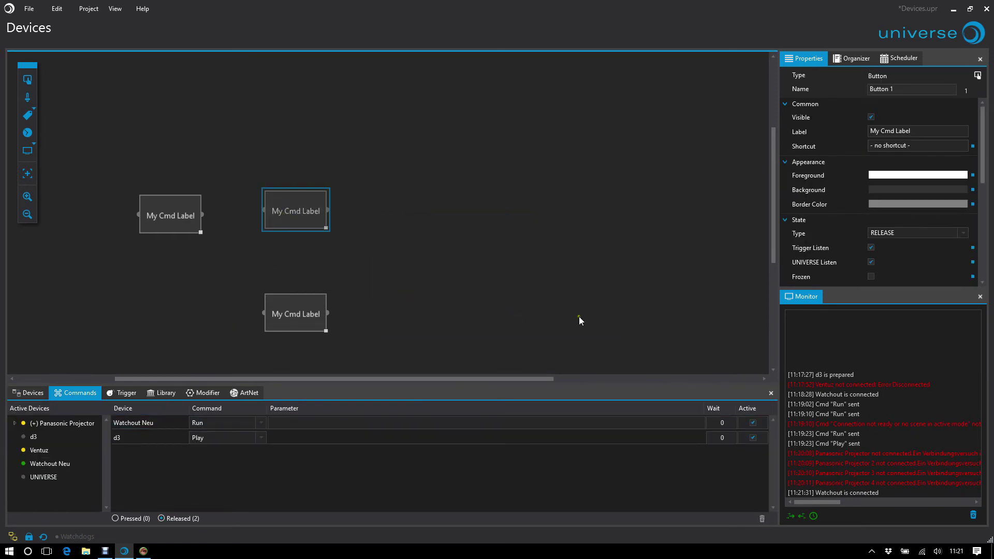
Place a fourth button beside the first one and give it a UNIVERSE command.
click(522, 249)
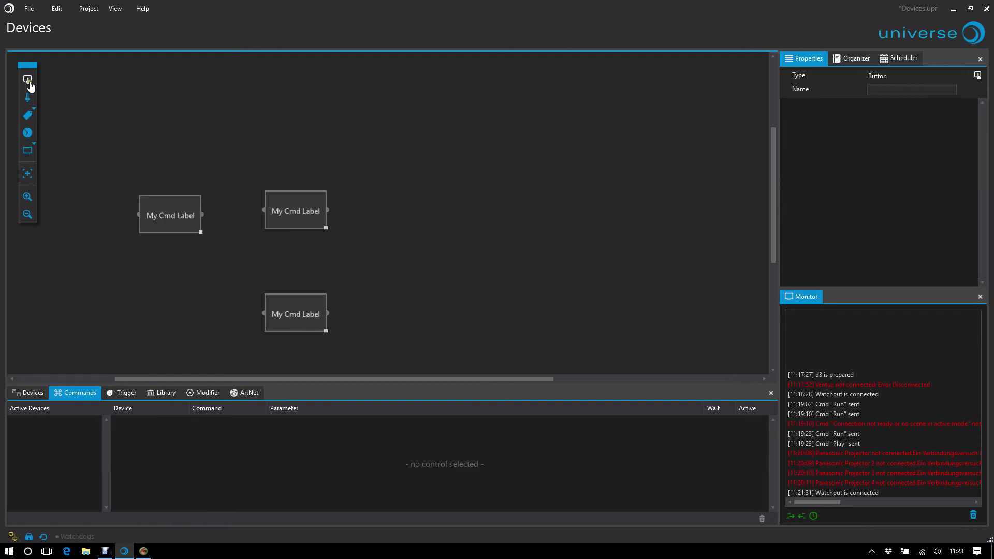
drag(27, 82, 385, 214)
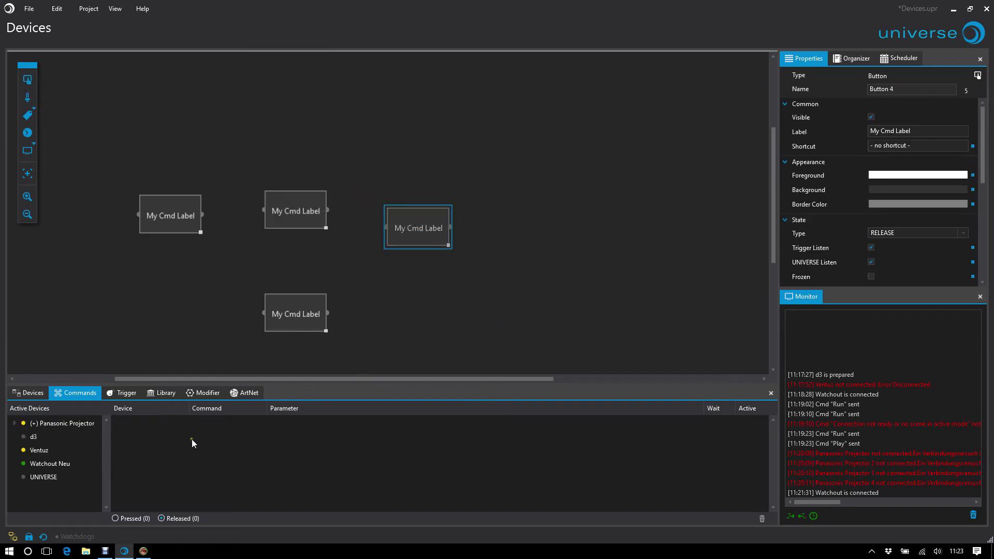
click(54, 478)
drag(54, 479, 179, 456)
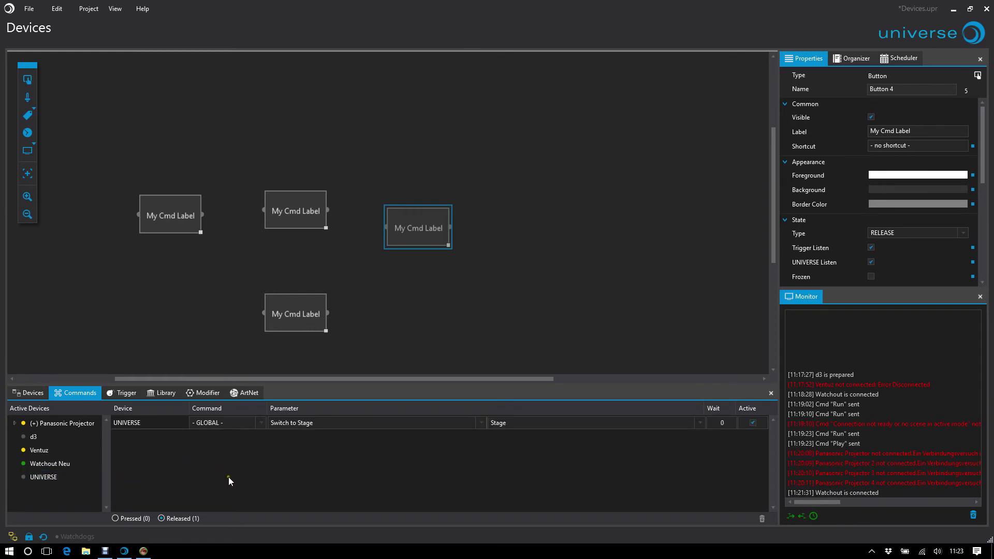
Set the parameter of the fourth button's UNIVERSE command to Devices.
click(490, 424)
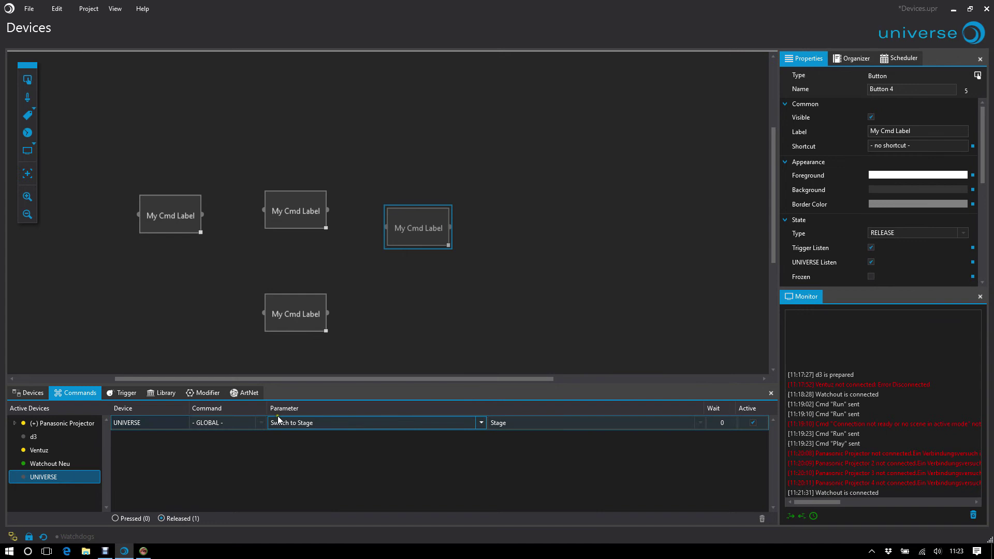
click(262, 422)
click(290, 421)
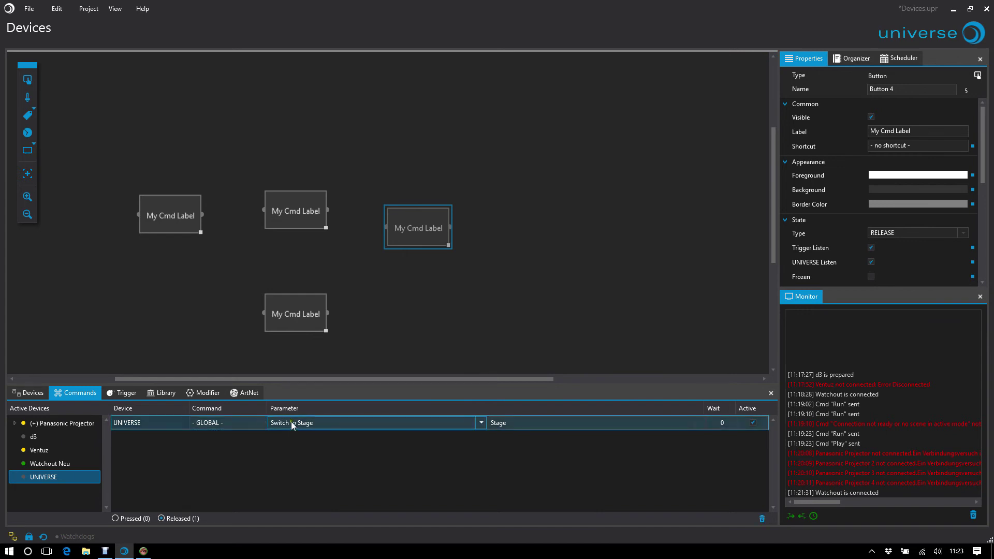
click(293, 421)
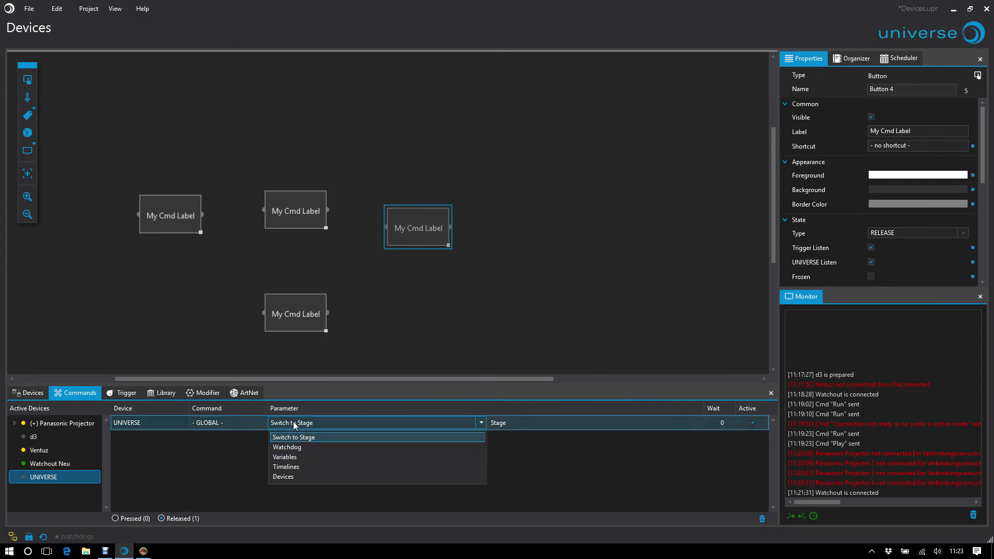
click(298, 475)
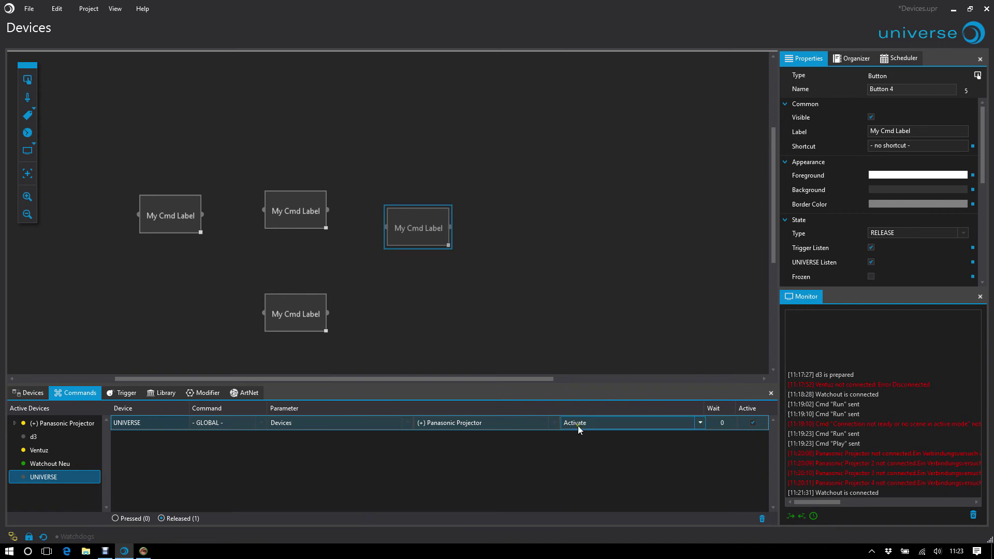
Make the fourth button's command target Panasonic Projector with the action Deactivate, and show the active devices.
click(519, 421)
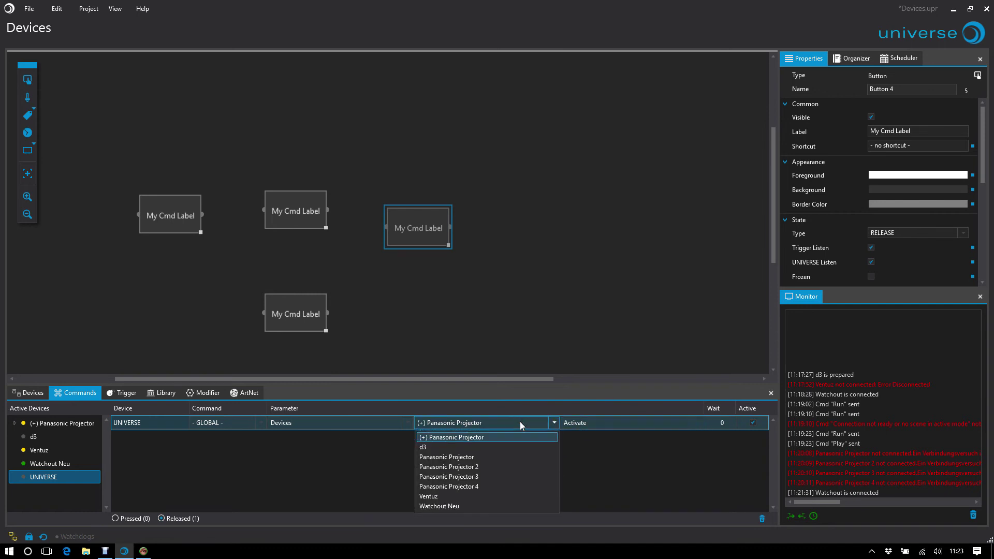
click(500, 457)
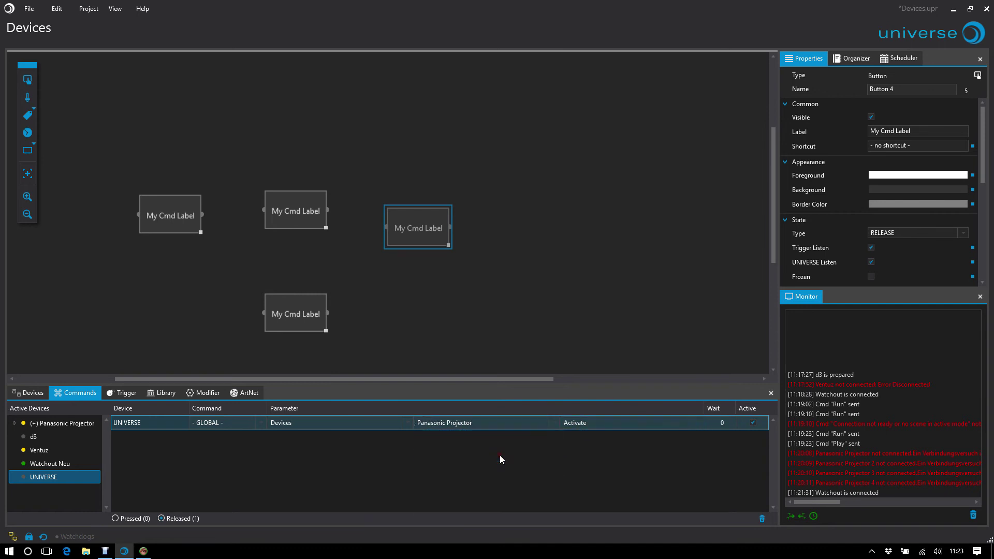
click(634, 428)
click(630, 449)
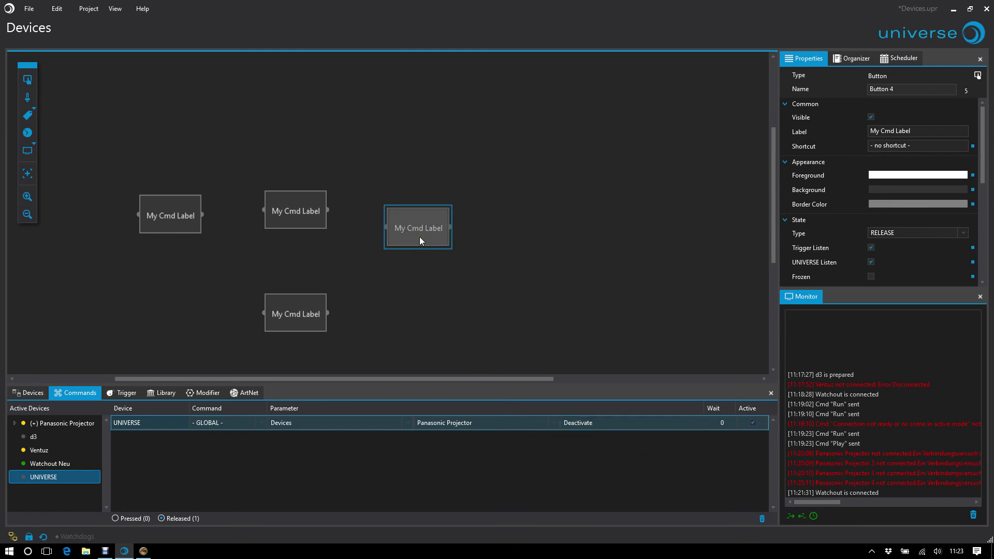
click(32, 392)
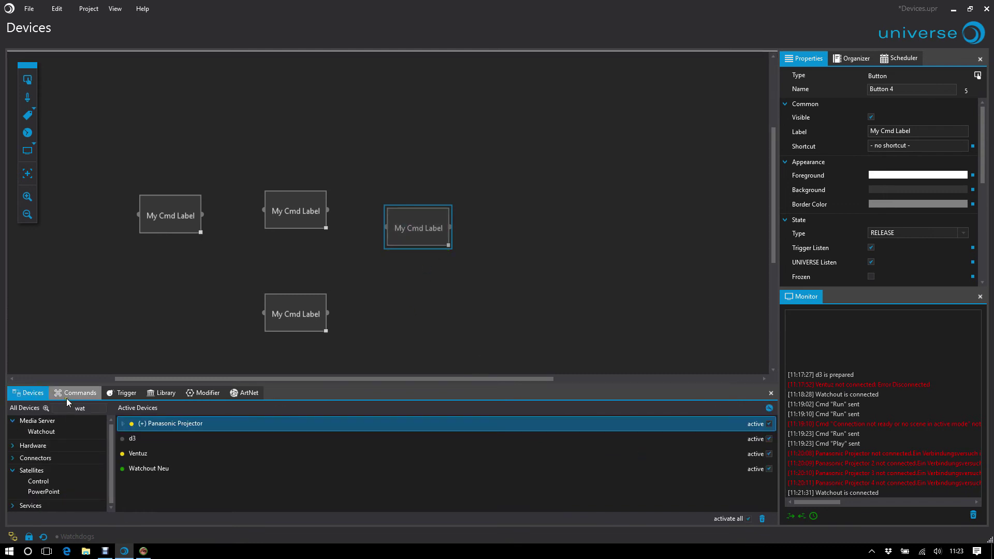
Expand the Panasonic Projector group and deactivate its first projector.
click(123, 424)
click(142, 443)
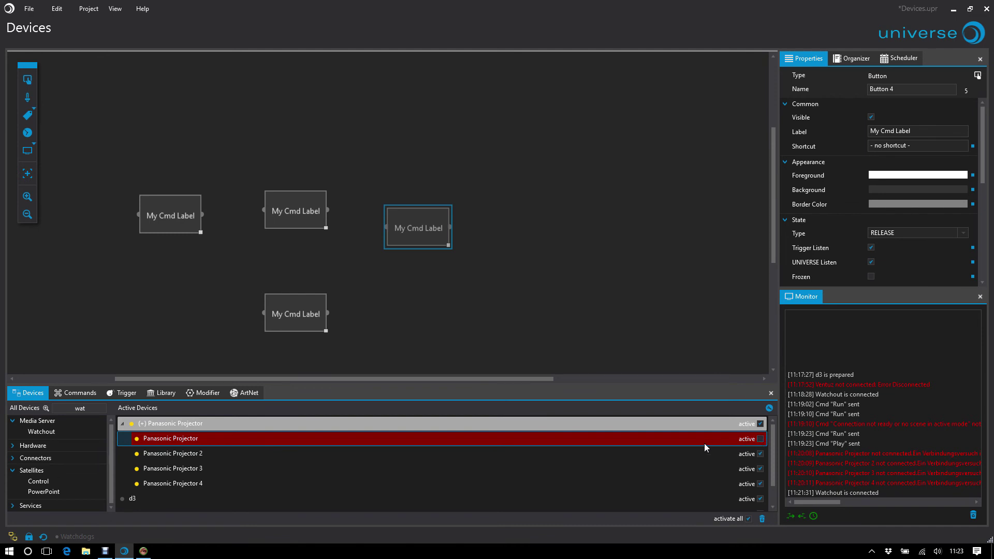
Change the parameter of the fourth button's UNIVERSE command to Watchdog.
click(433, 239)
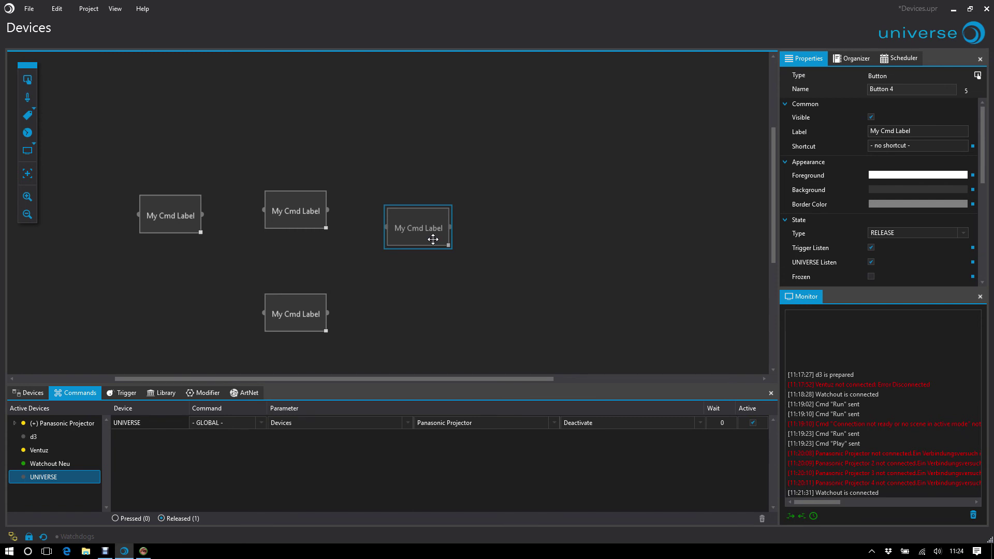
click(364, 420)
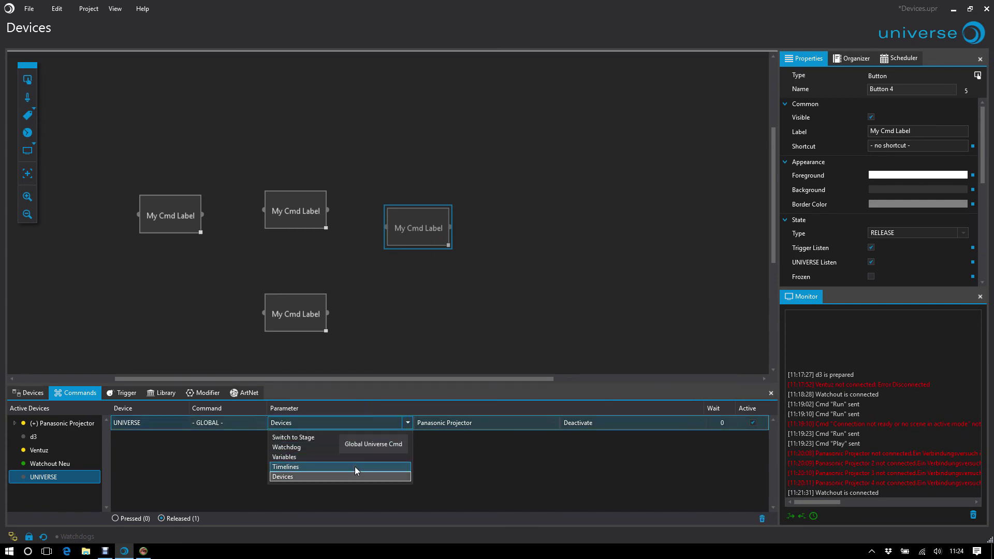
click(306, 446)
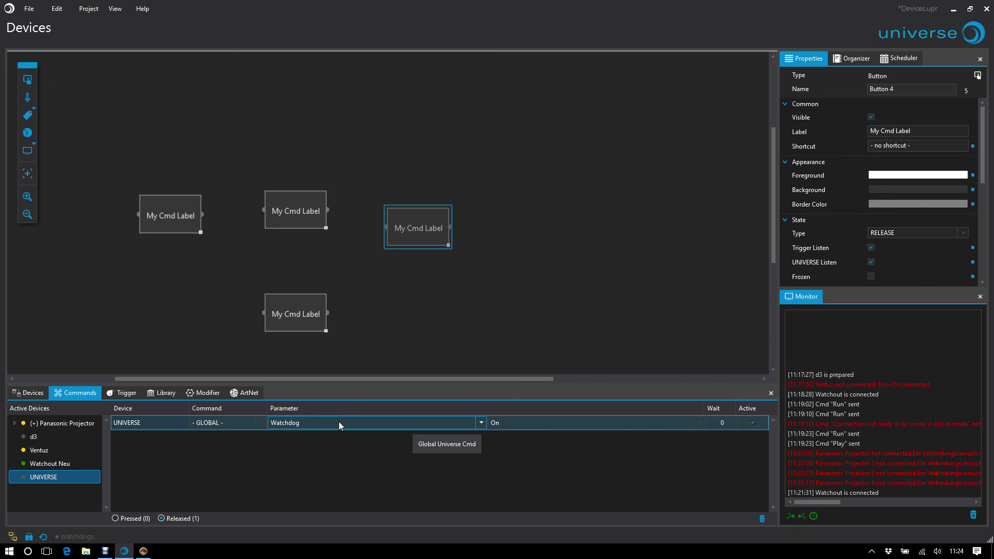
click(419, 324)
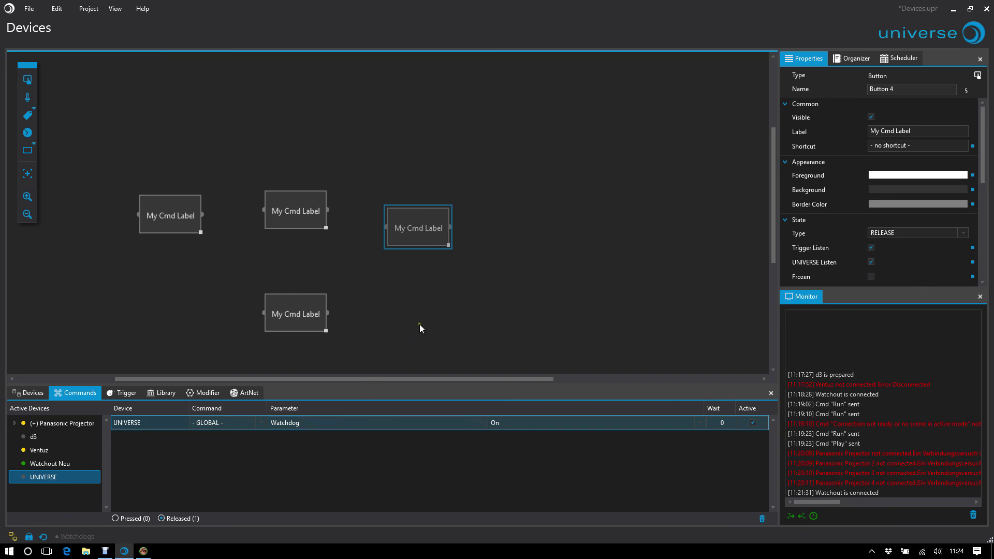
Show the fourth button's triggers and select WATCHDOG among the active inputs.
click(126, 393)
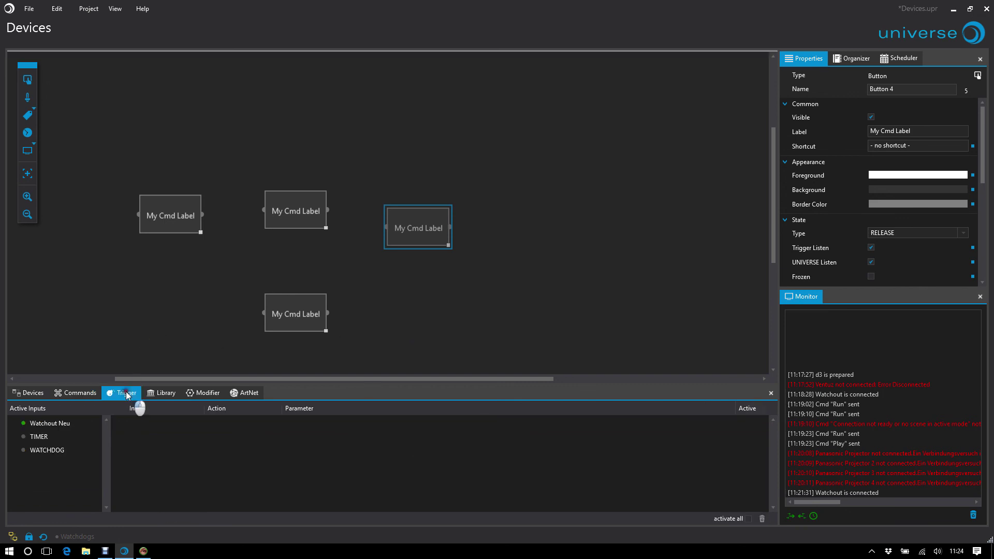
click(60, 450)
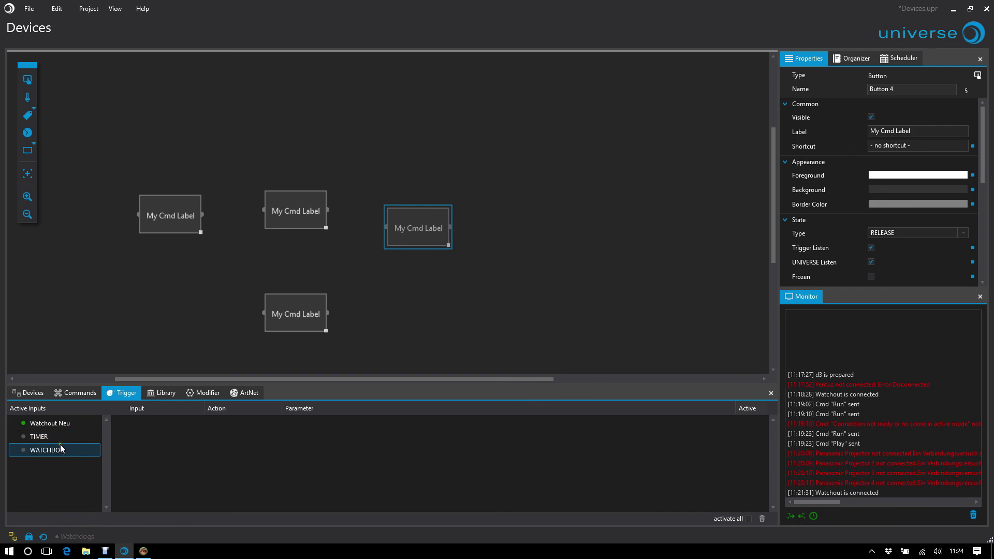